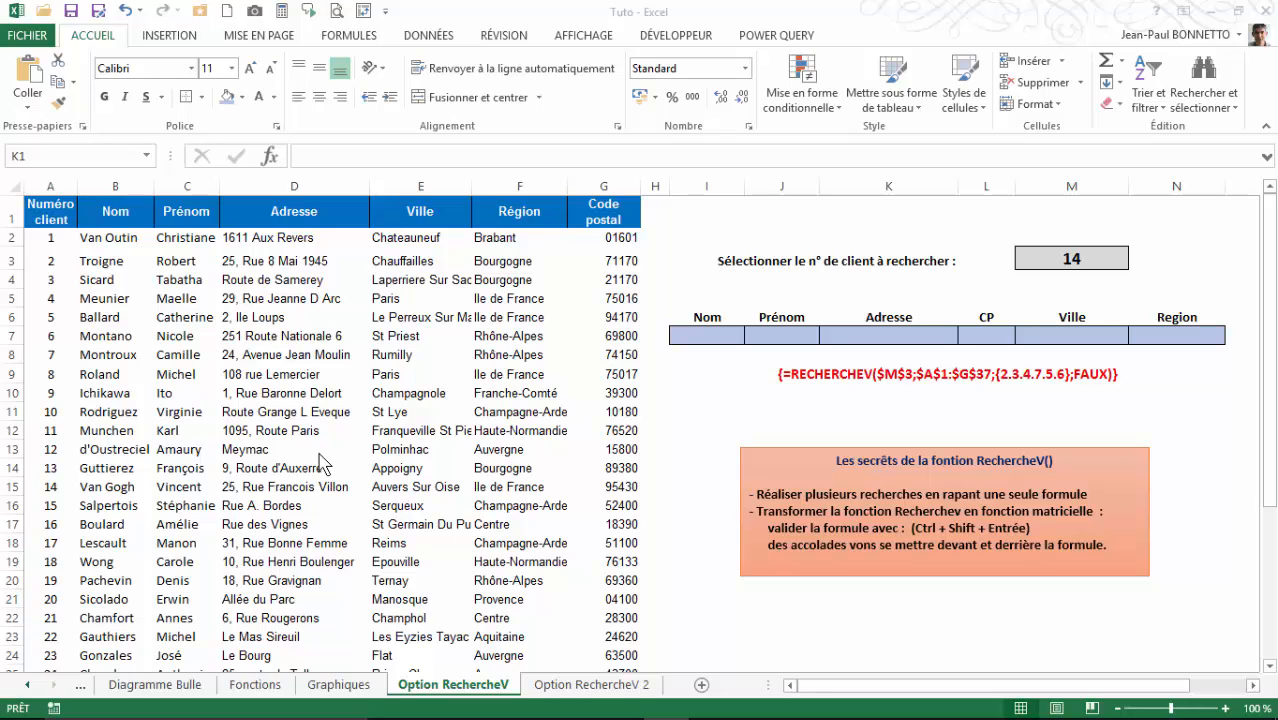
# Open the RechercheV sheet and inspect the SOMME formula for Trim 1 under Méthode 1 in G14.
pyautogui.click(717, 332)
pyautogui.click(24, 686)
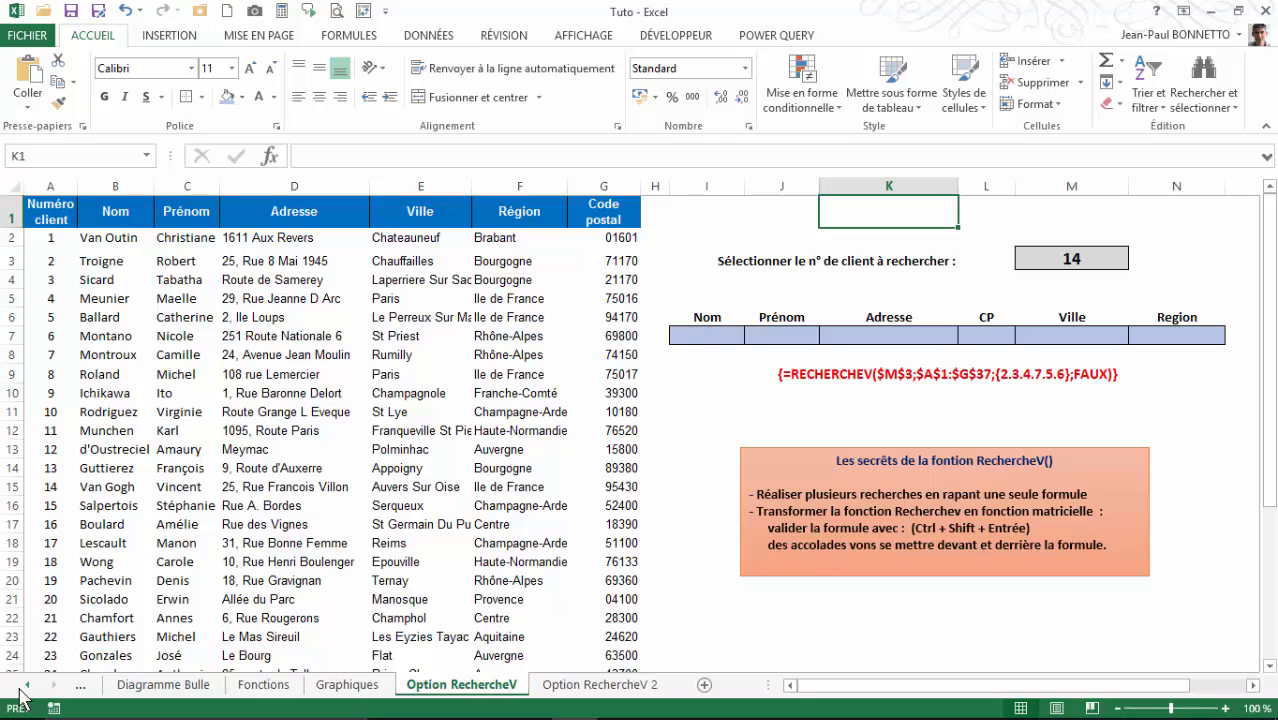
pyautogui.rightClick(24, 686)
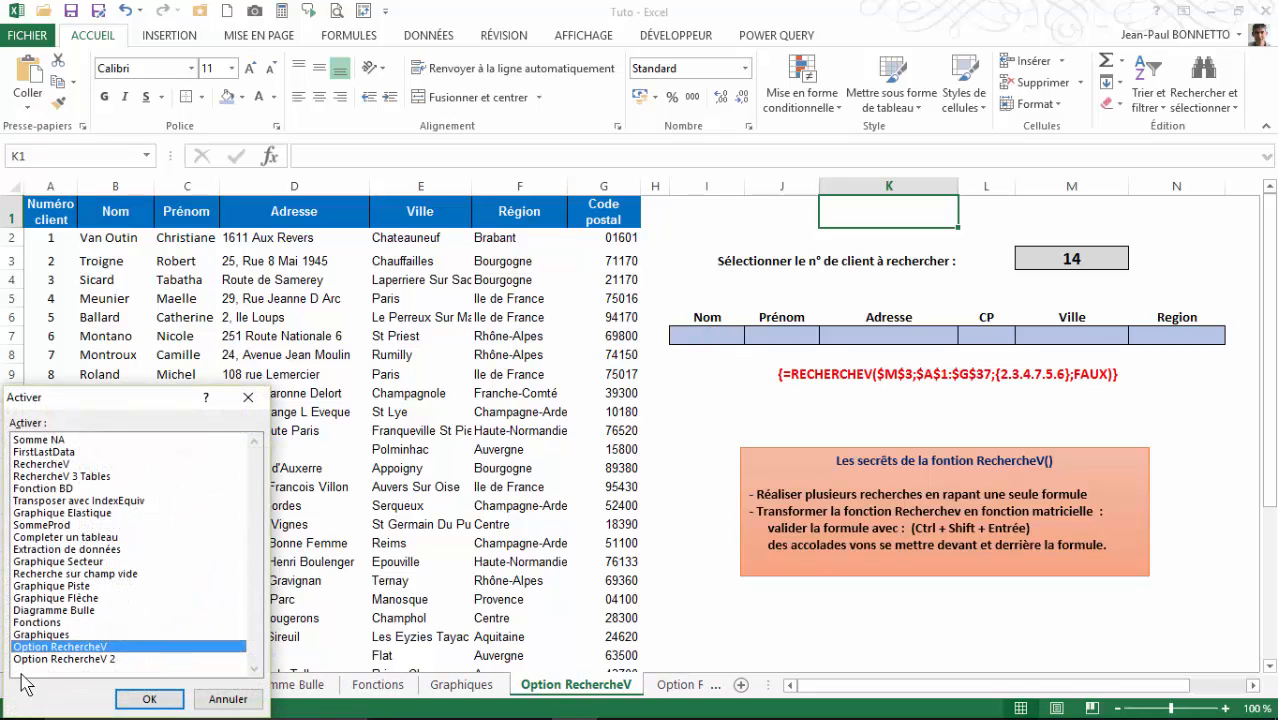
pyautogui.click(60, 464)
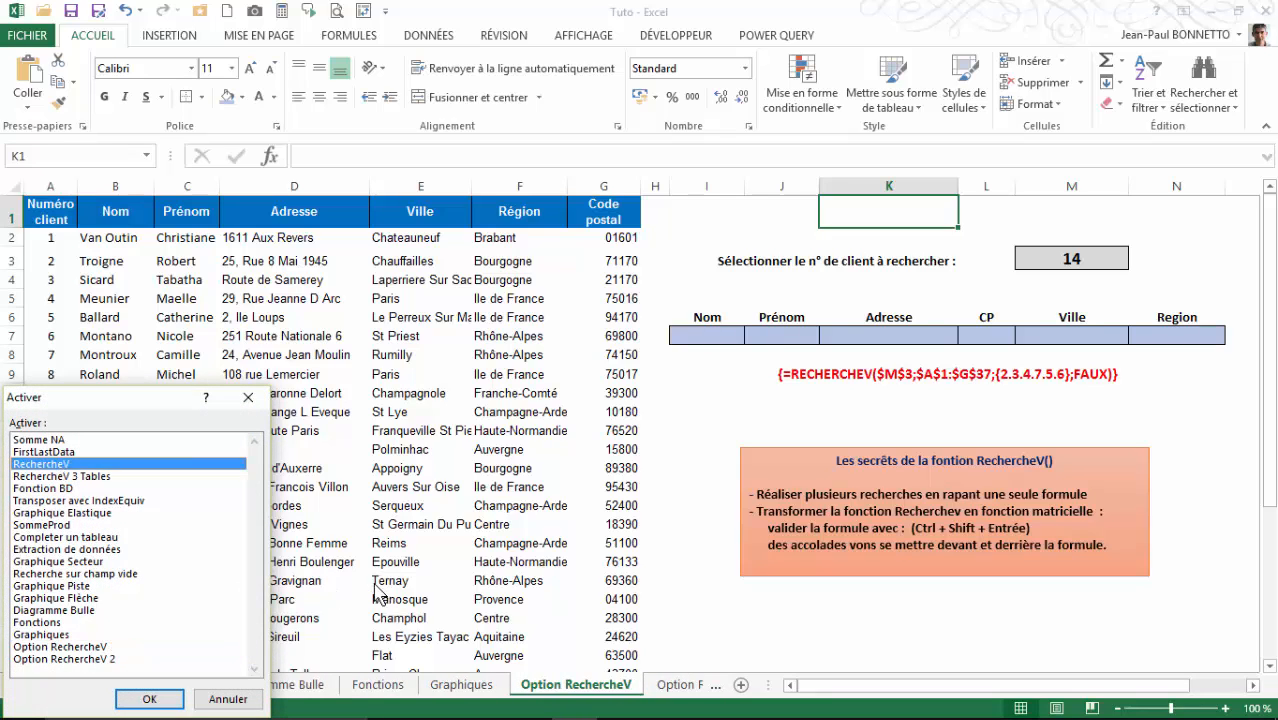
pyautogui.click(147, 697)
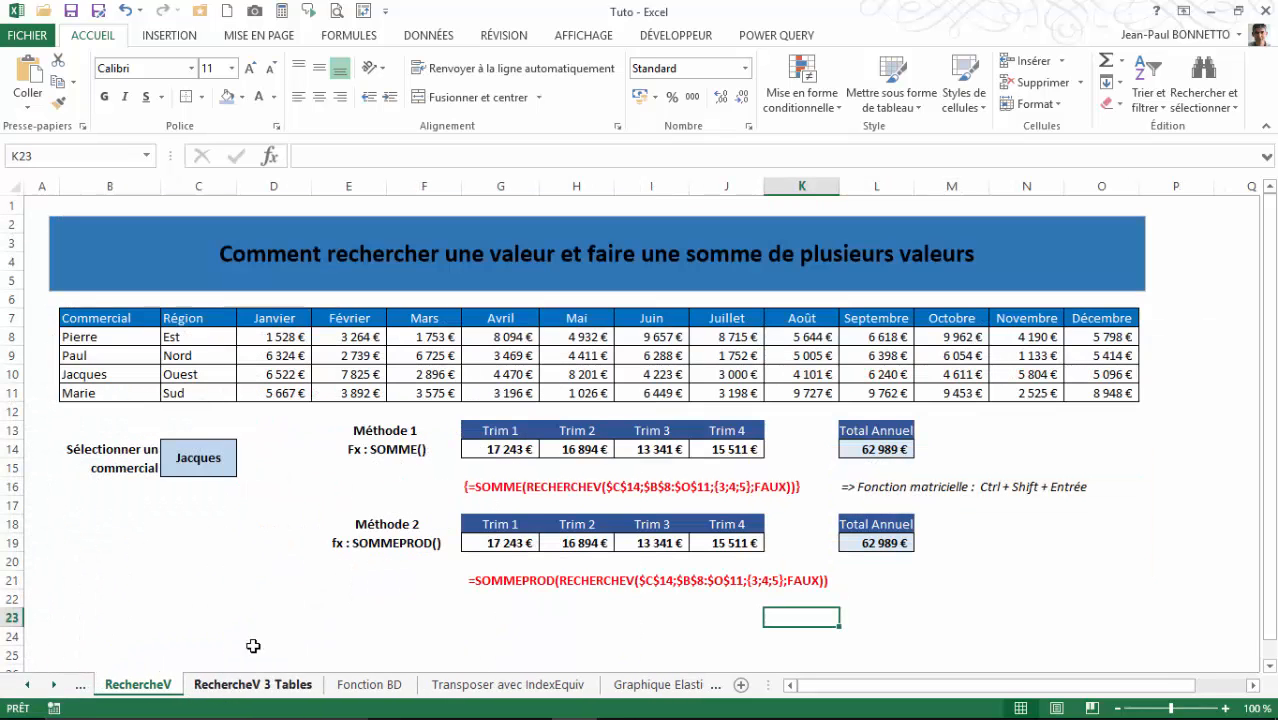
pyautogui.click(494, 450)
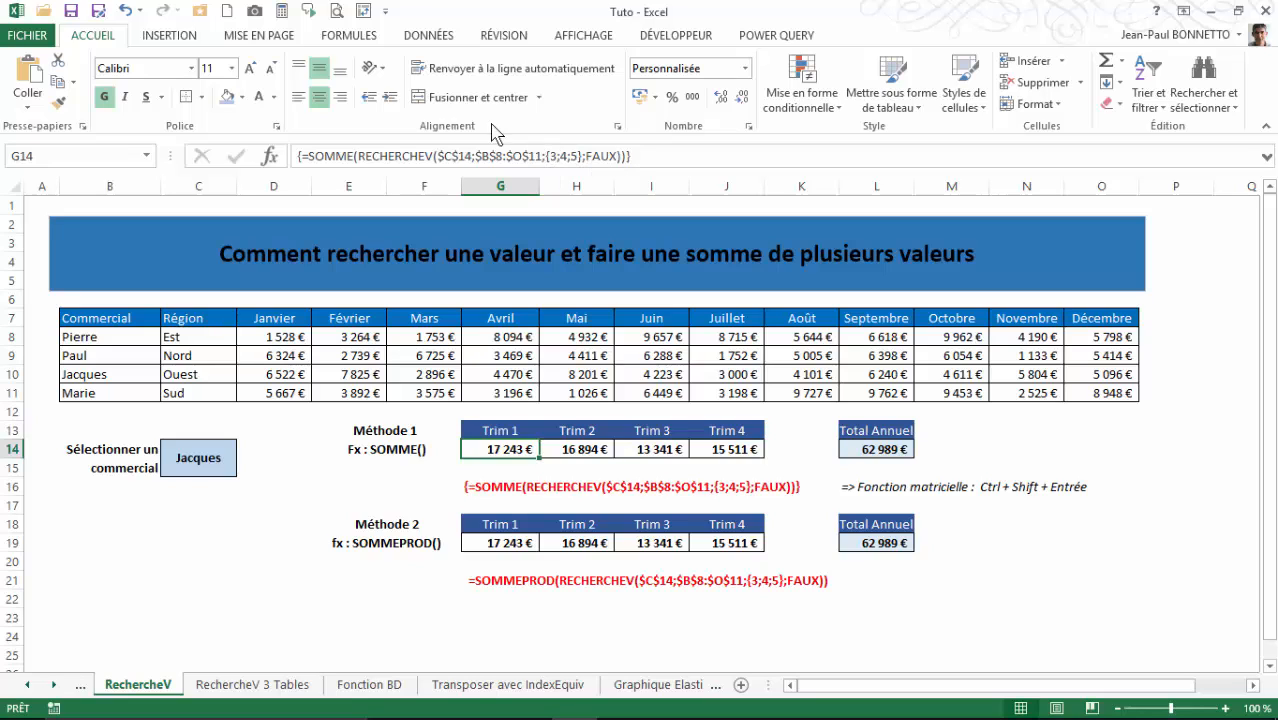
# Choose the Nord region's salesperson in C14, then compare the January to March sum of D9:F9 with Trim 1 in G14.
pyautogui.click(199, 459)
pyautogui.click(245, 449)
pyautogui.click(180, 477)
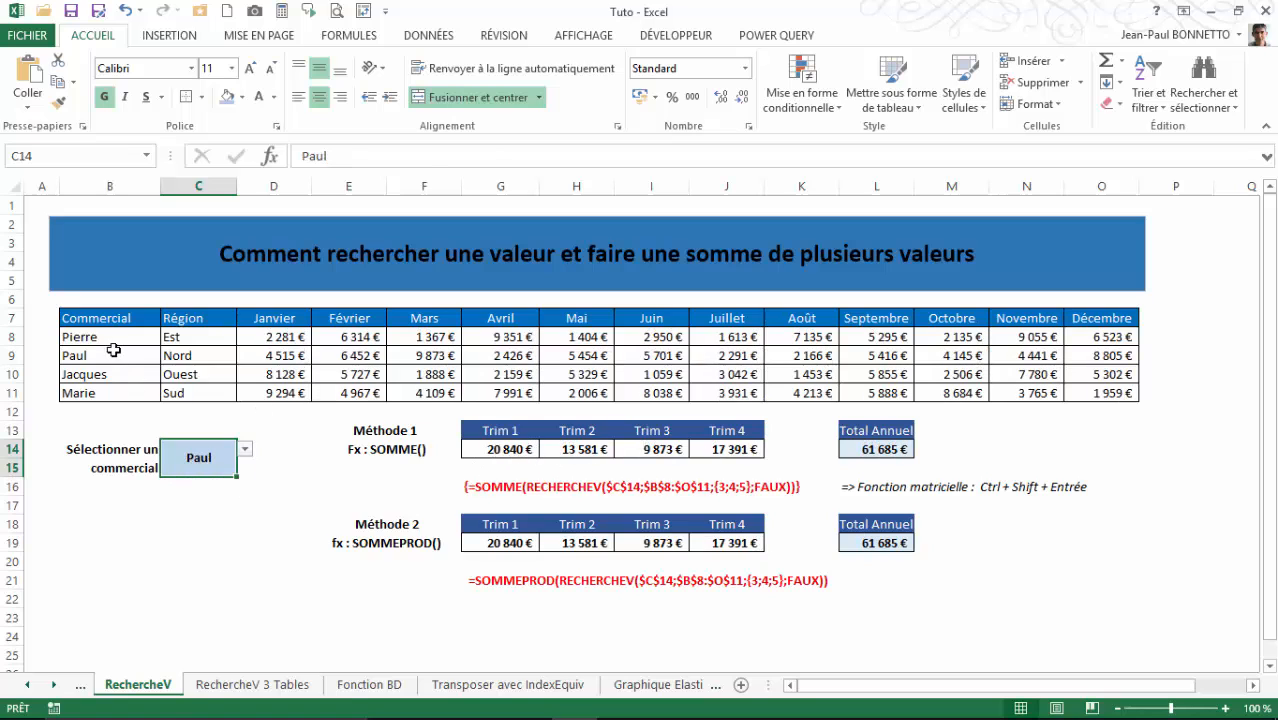
pyautogui.moveTo(262, 357); pyautogui.dragTo(418, 358)
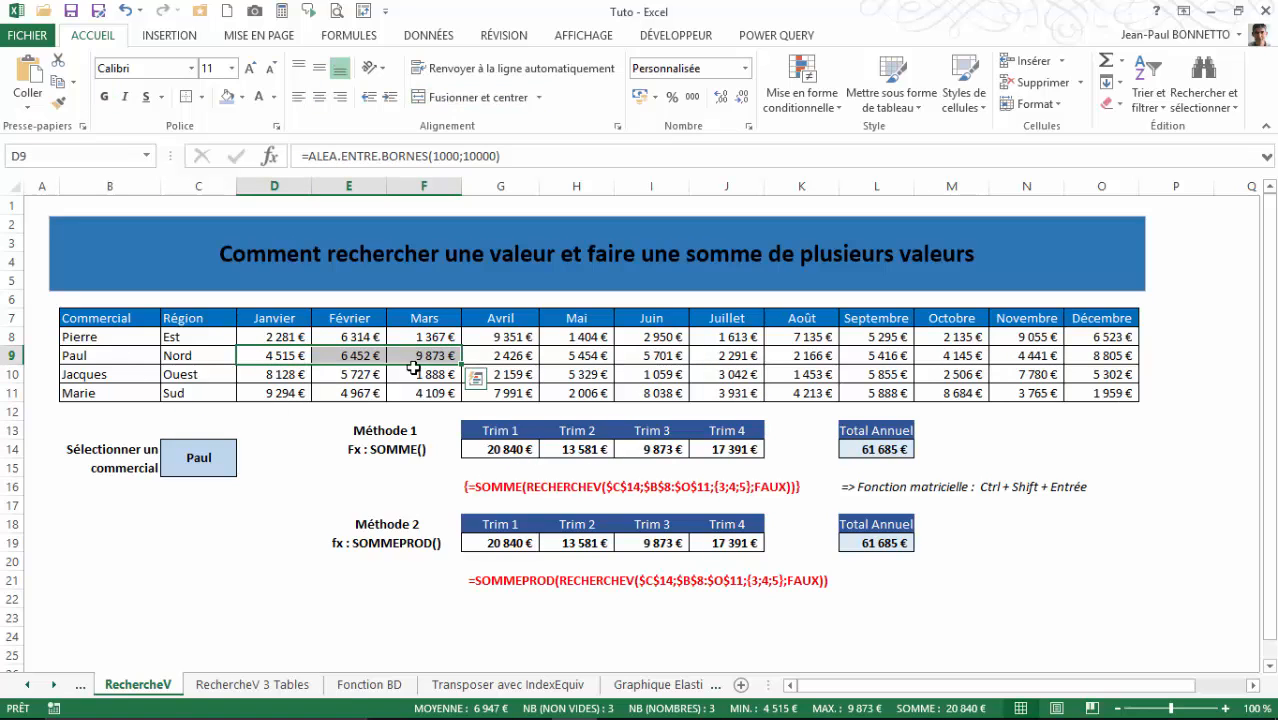
pyautogui.click(500, 449)
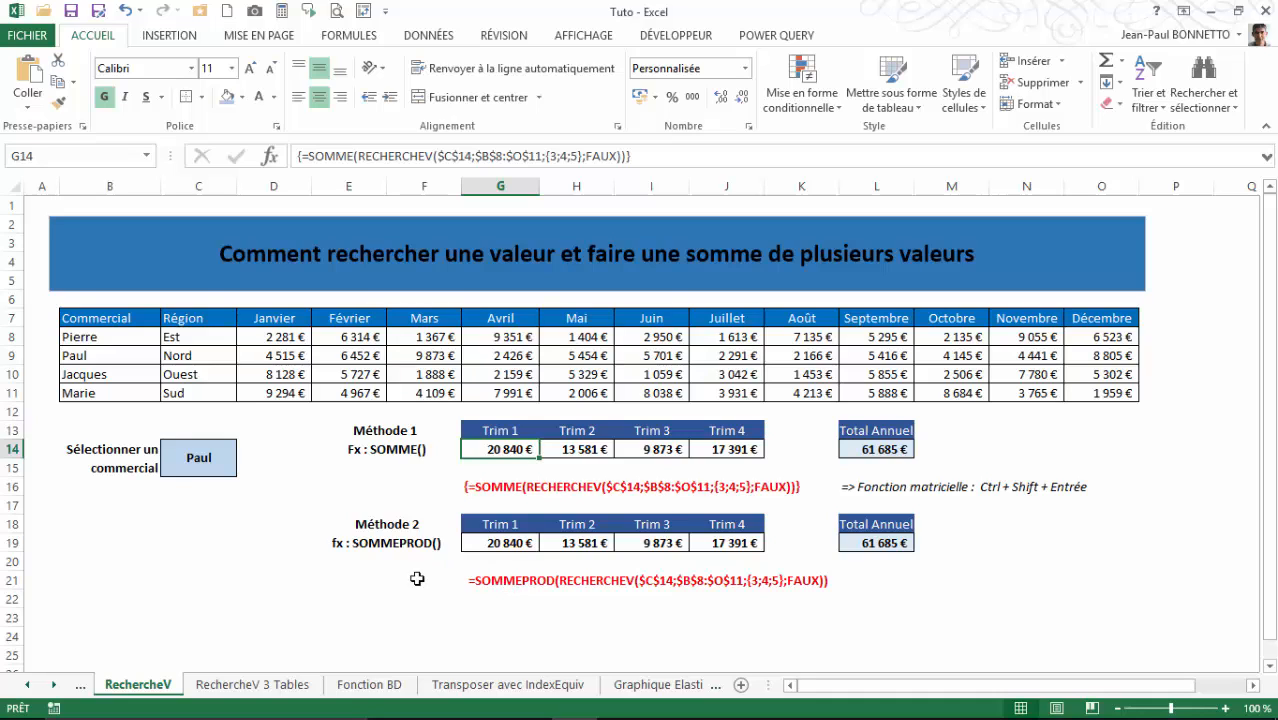
# Open the RechercheV 3 Tables sheet and inspect the Prix Unitaire formula in F14.
pyautogui.click(285, 688)
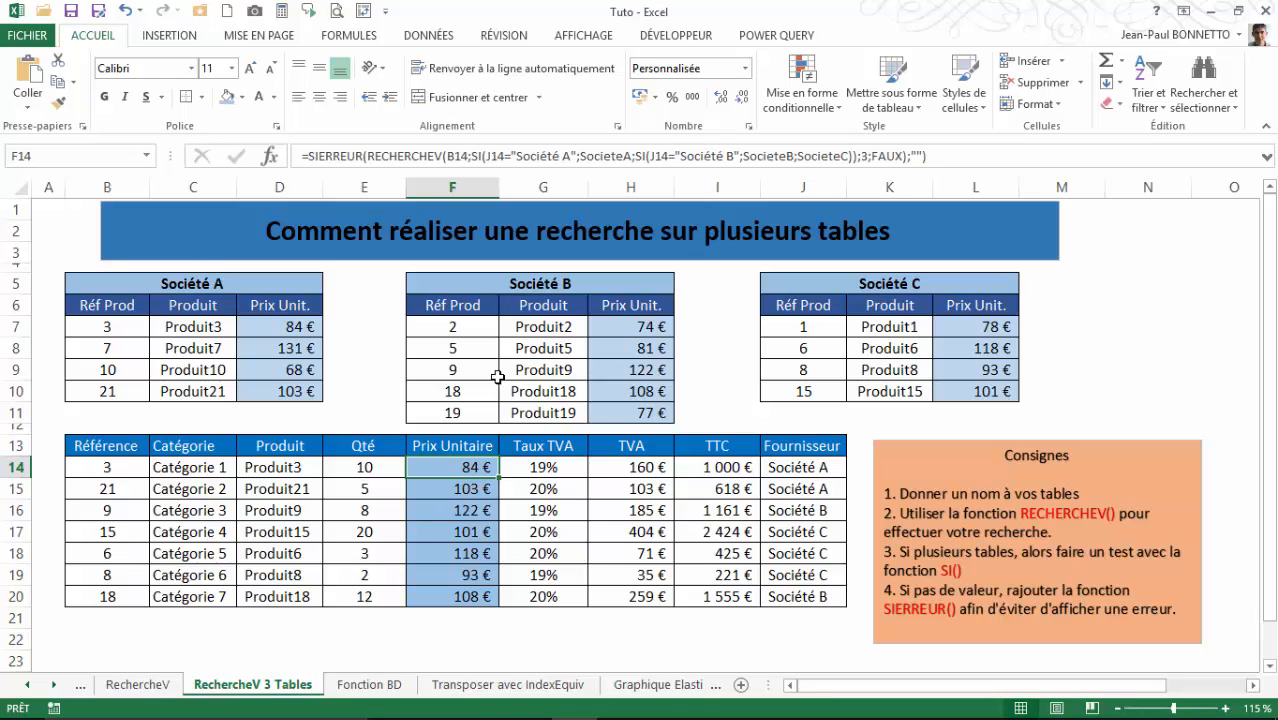
pyautogui.click(469, 491)
pyautogui.click(470, 465)
# Return to the Option RechercheV sheet and slightly widen the Ville column of the client table.
pyautogui.rightClick(54, 686)
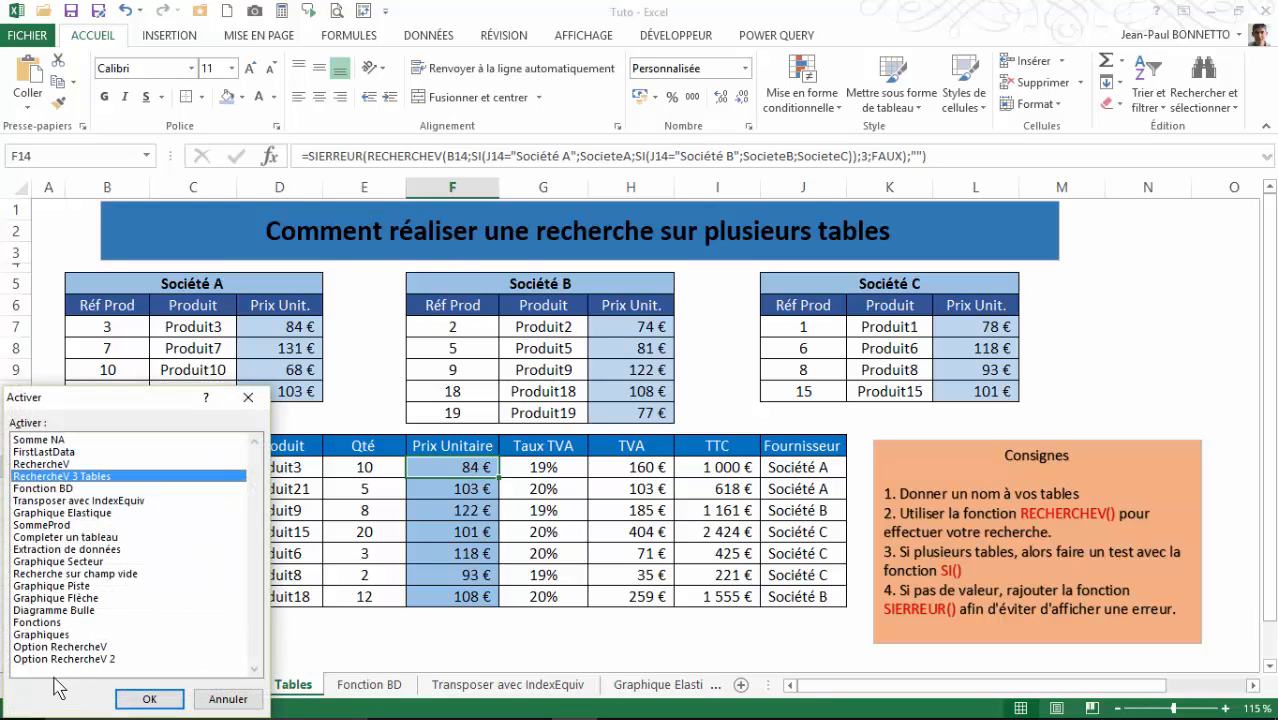
pyautogui.click(69, 649)
pyautogui.click(149, 699)
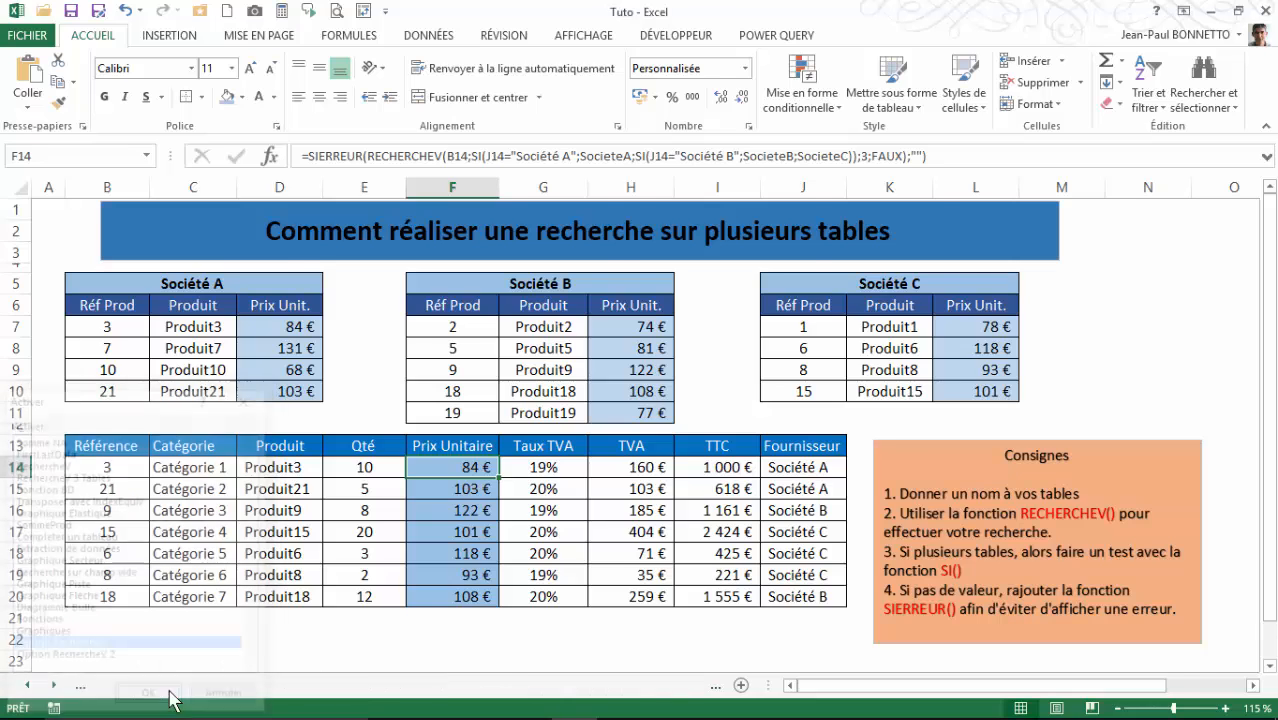
pyautogui.click(707, 335)
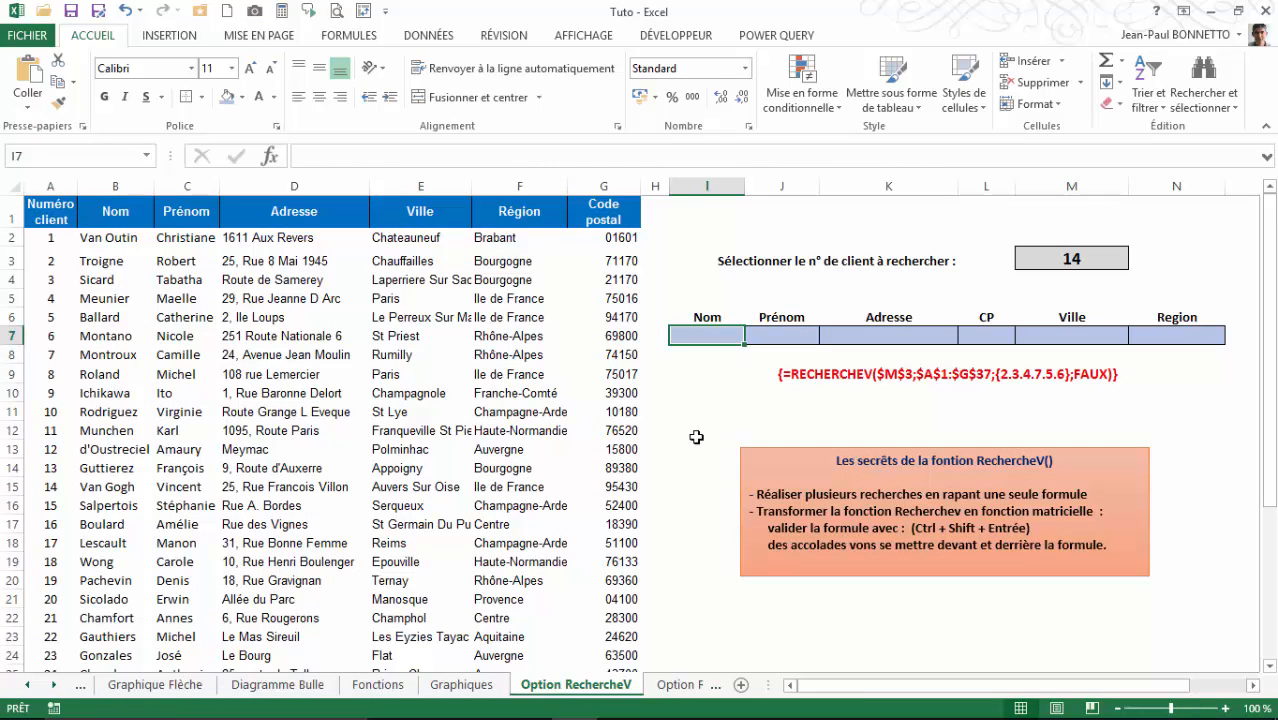
pyautogui.click(1040, 266)
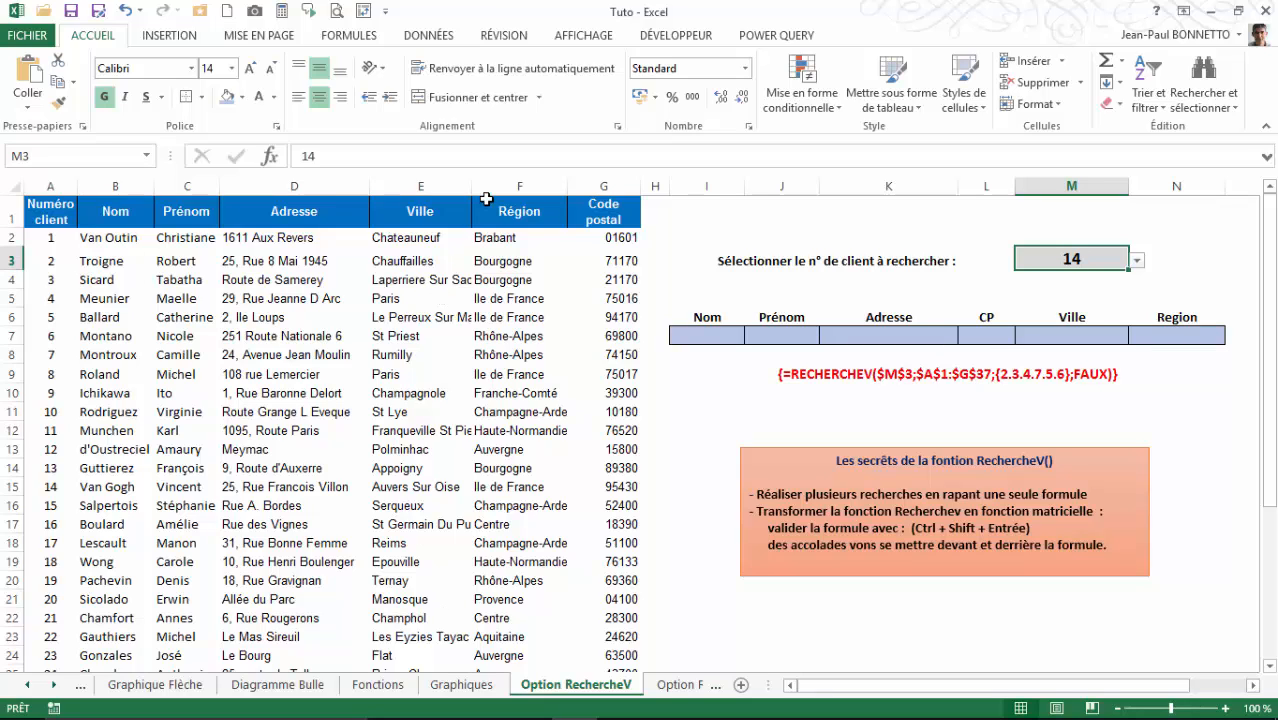
pyautogui.moveTo(467, 182); pyautogui.dragTo(477, 182)
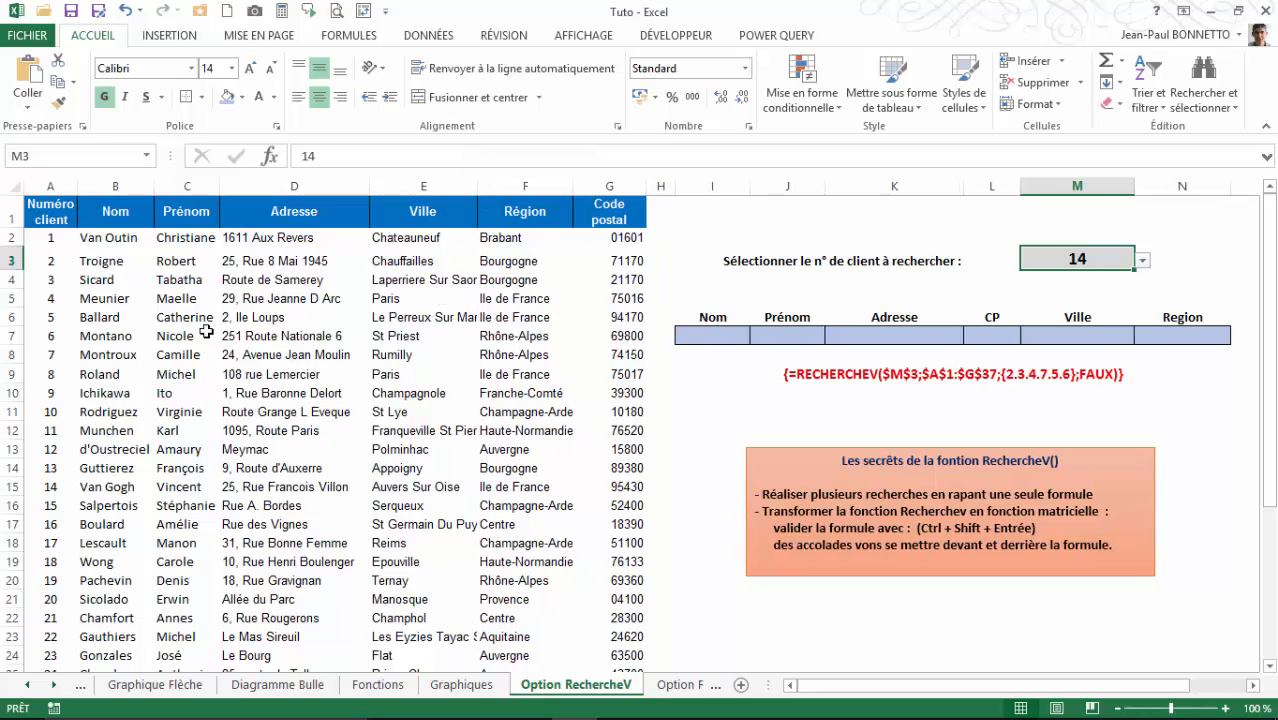
# Examine the client number in M3, its matching row in the client table, and the empty Nom cell I7.
pyautogui.click(710, 334)
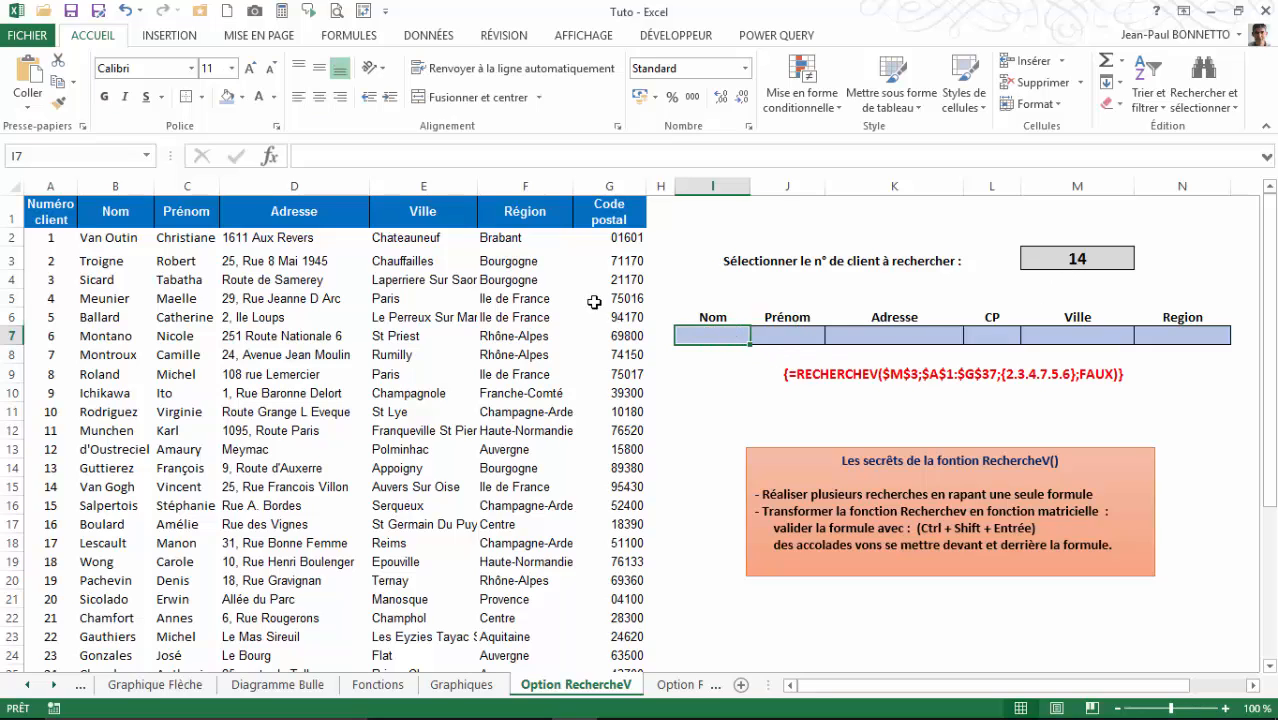
pyautogui.click(1110, 257)
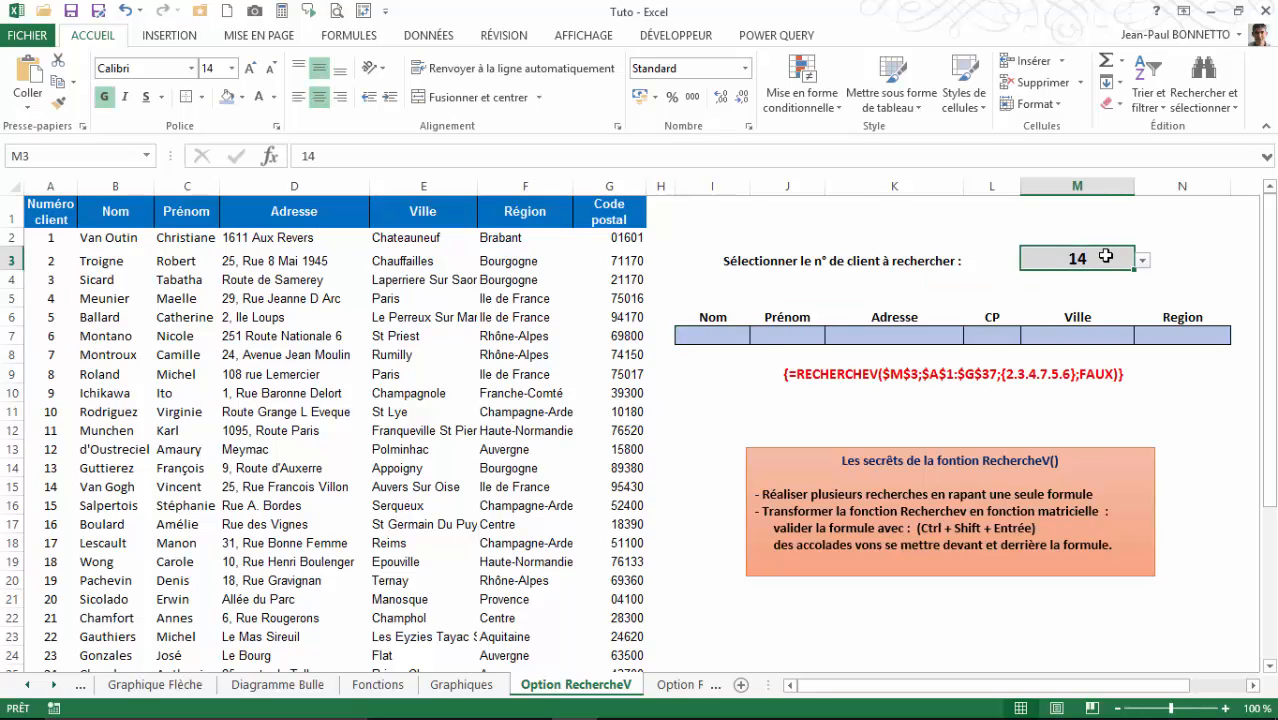
pyautogui.click(47, 488)
pyautogui.click(1078, 256)
pyautogui.click(110, 502)
pyautogui.moveTo(110, 470); pyautogui.dragTo(130, 487)
pyautogui.click(128, 487)
pyautogui.click(697, 336)
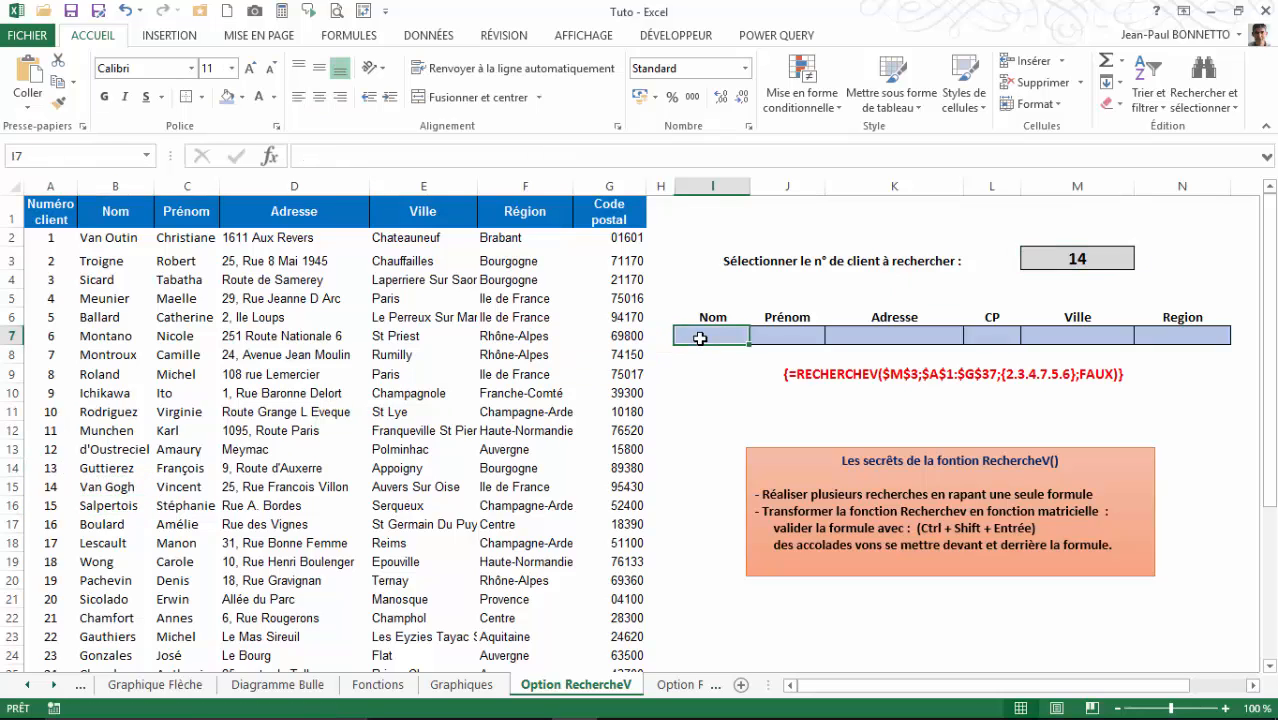
pyautogui.click(1083, 260)
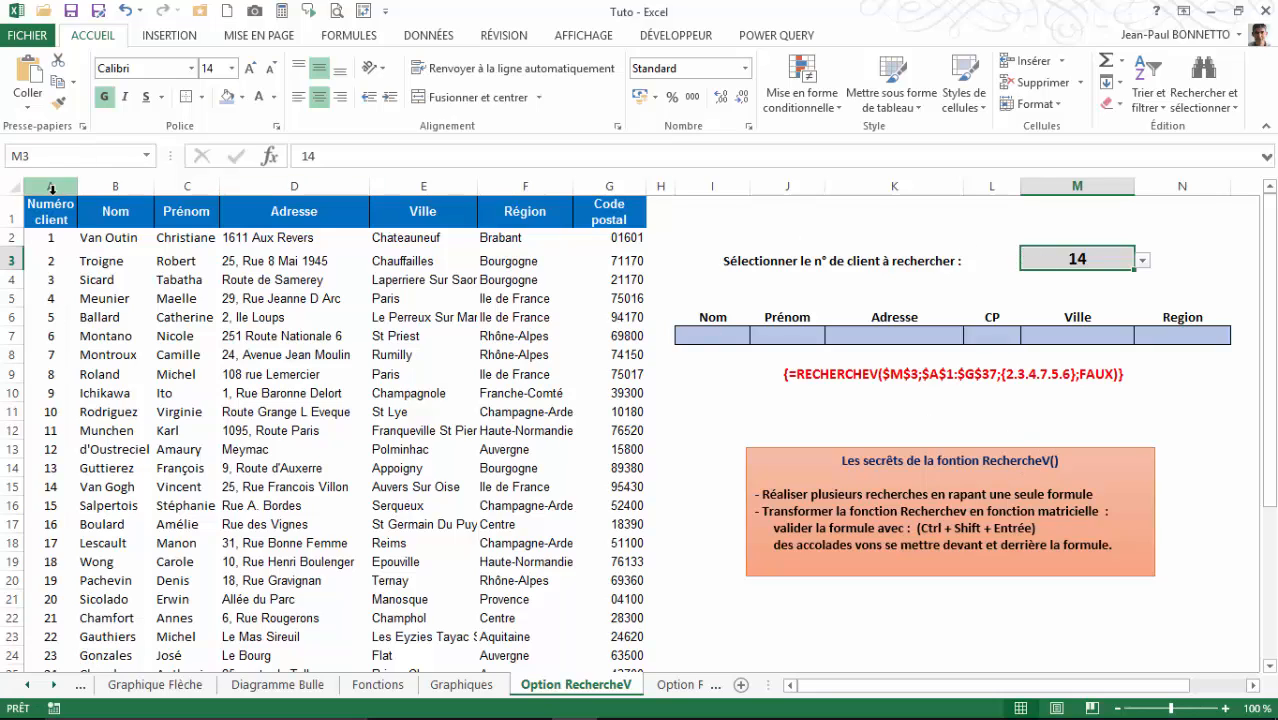
# Begin a RECHERCHEV formula in the Nom cell I7 with M3 as the lookup value.
pyautogui.click(692, 334)
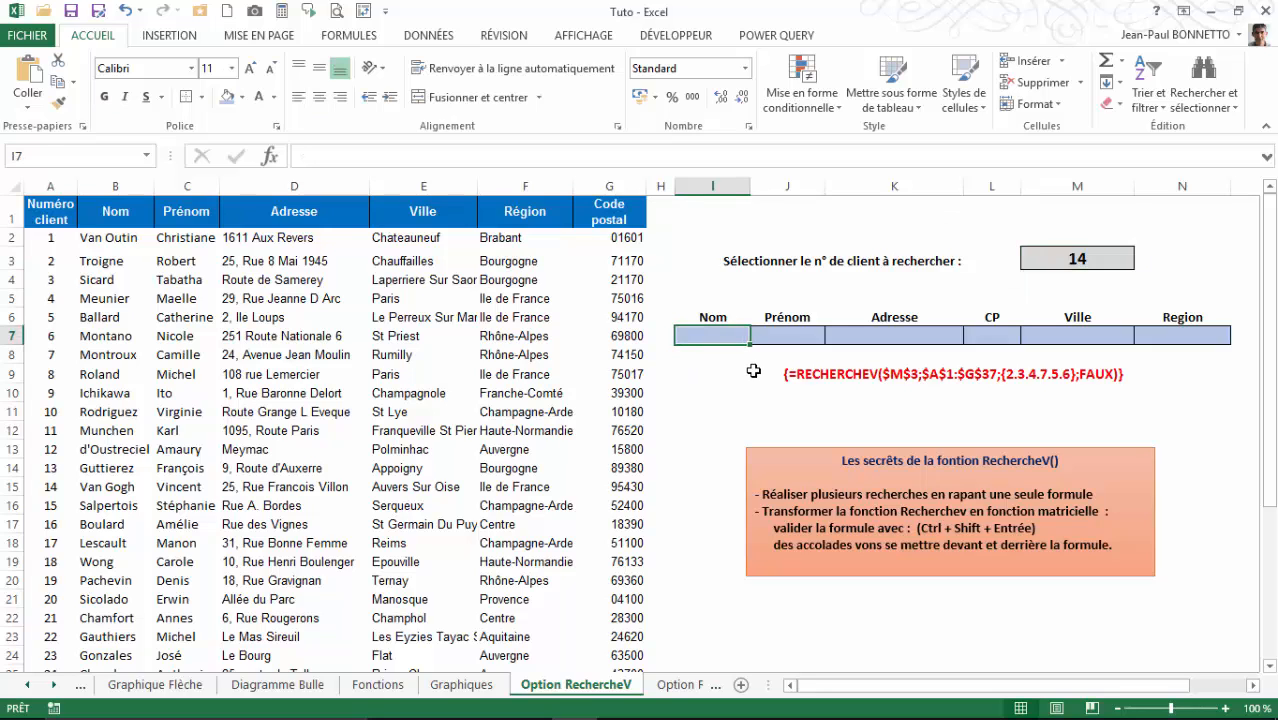
pyautogui.write('=')
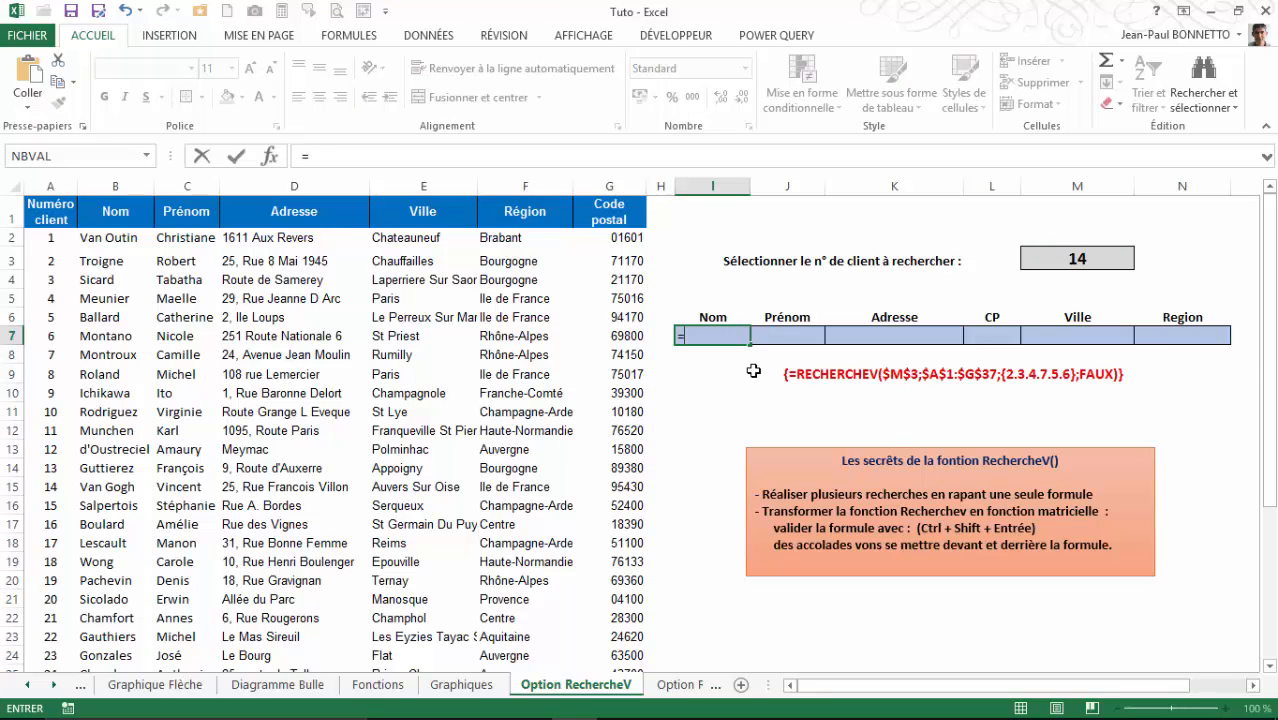
pyautogui.write('rec')
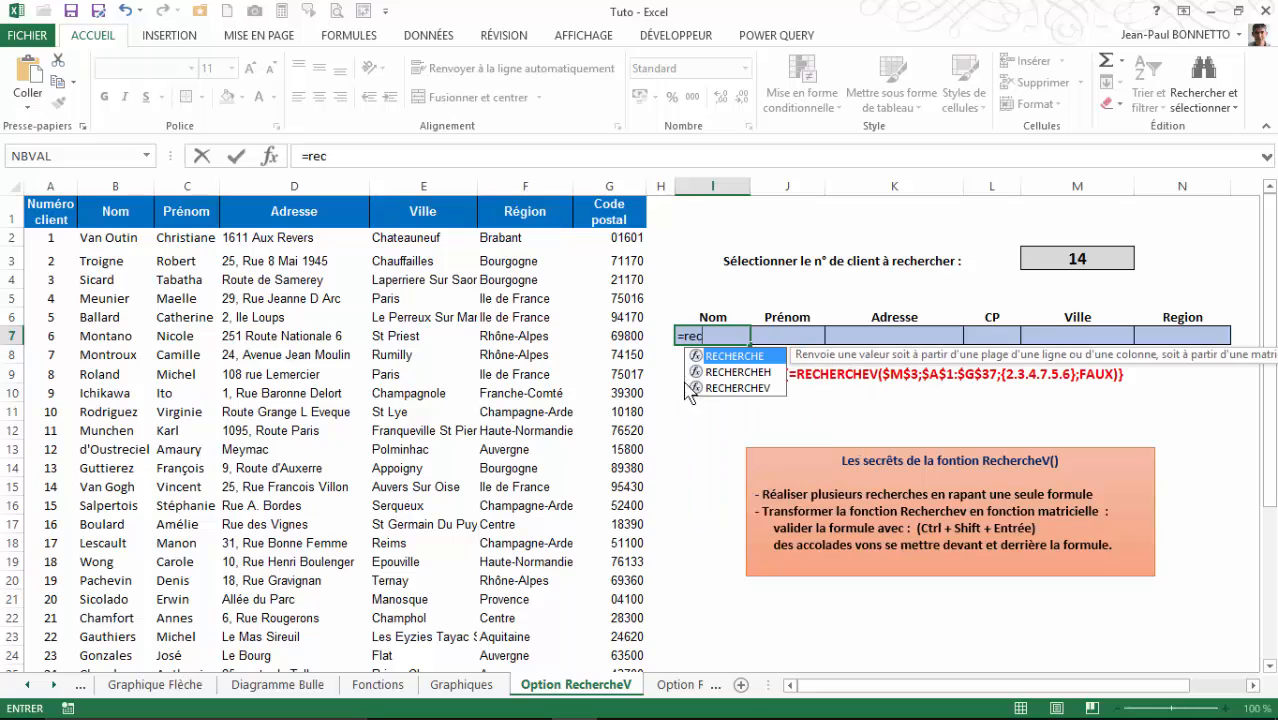
pyautogui.doubleClick(697, 388)
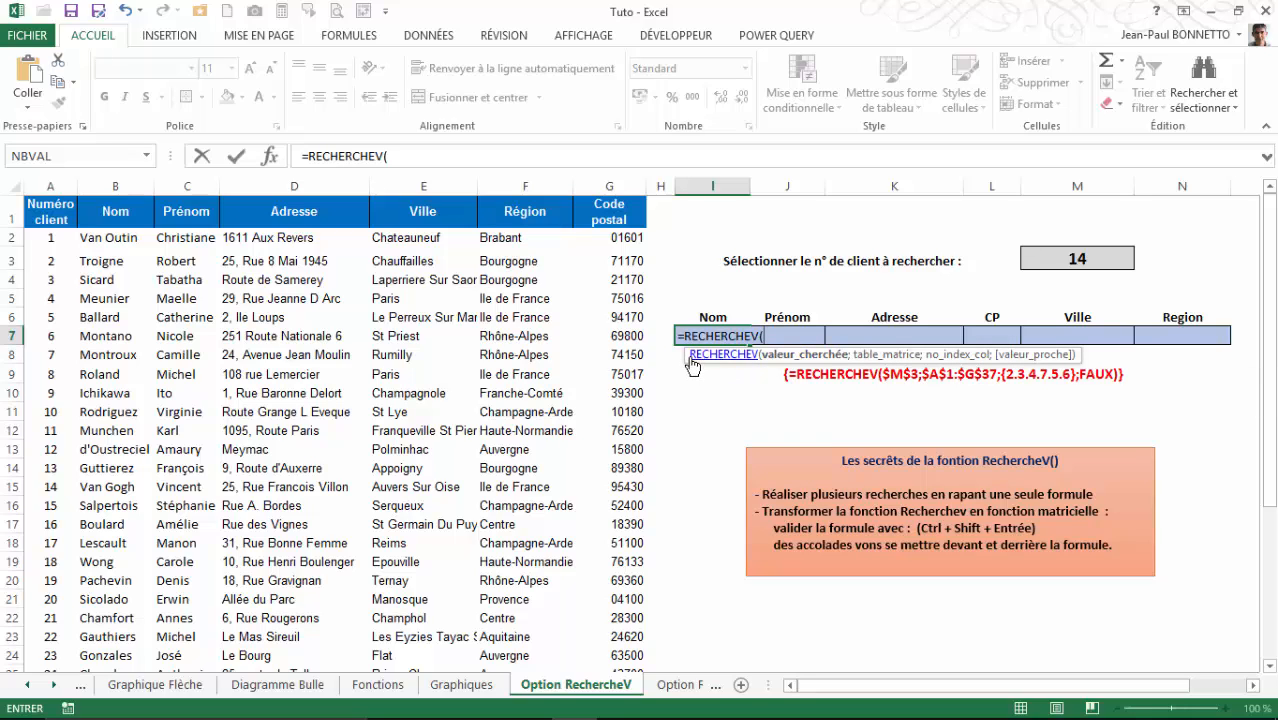
pyautogui.moveTo(688, 355); pyautogui.dragTo(703, 406)
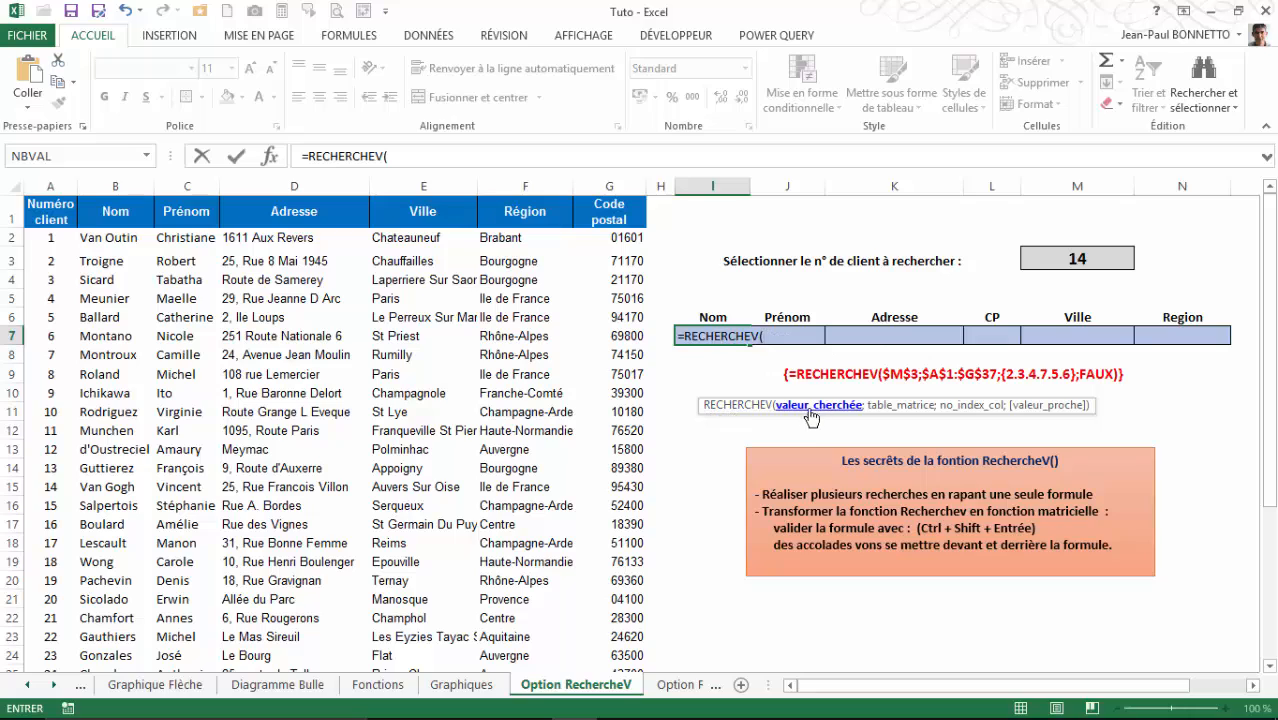
pyautogui.click(1082, 255)
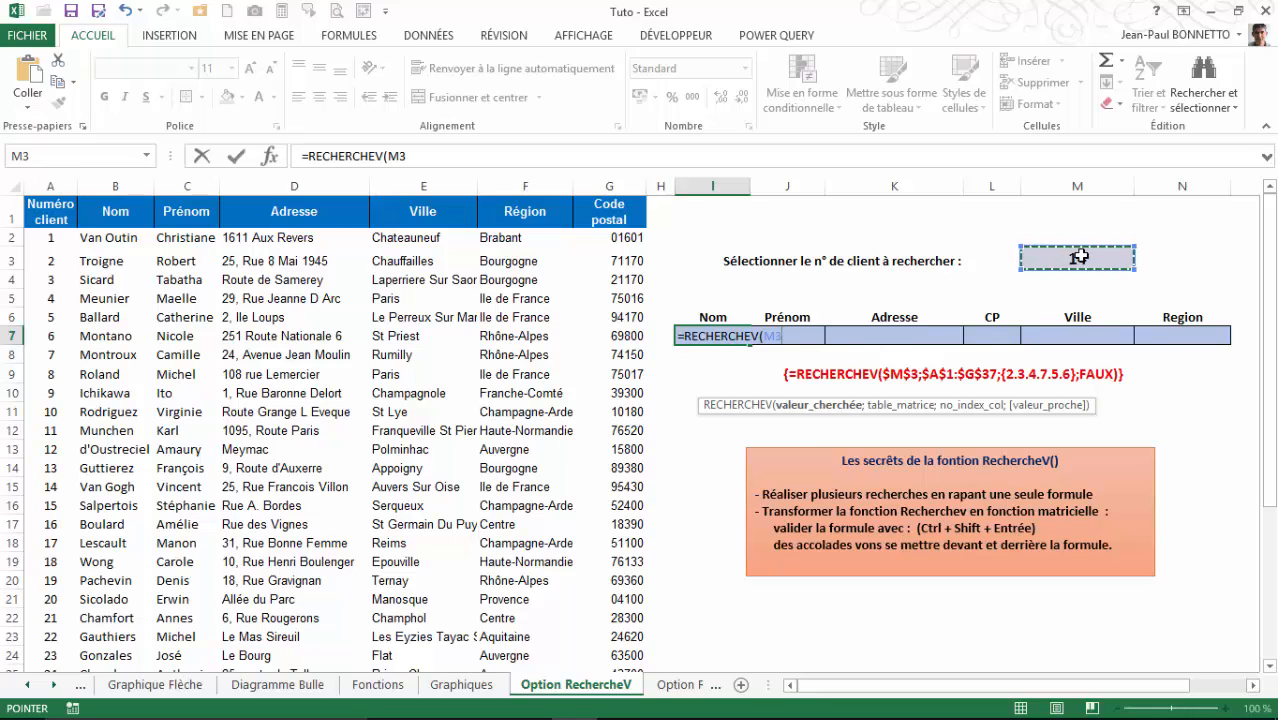
pyautogui.write(';')
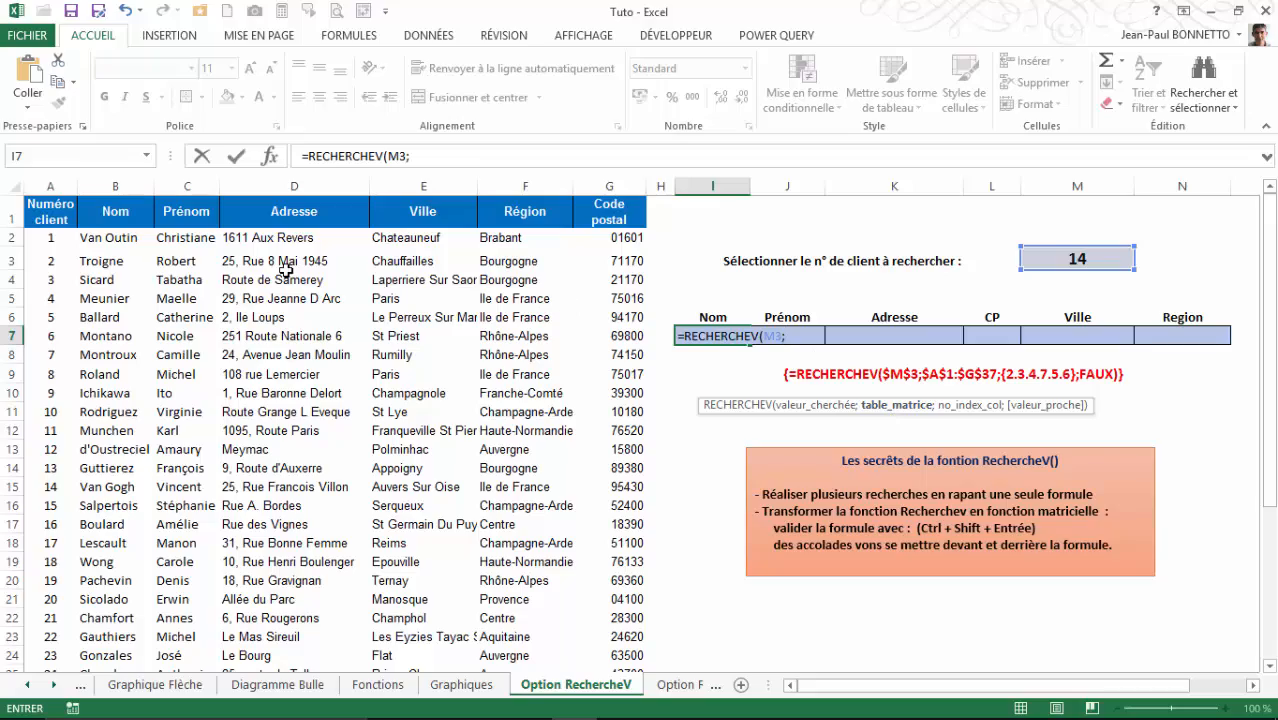
# Set the formula's lookup table to the whole client table as the absolute range $A$1:$G$37.
pyautogui.moveTo(42, 212); pyautogui.dragTo(620, 612)
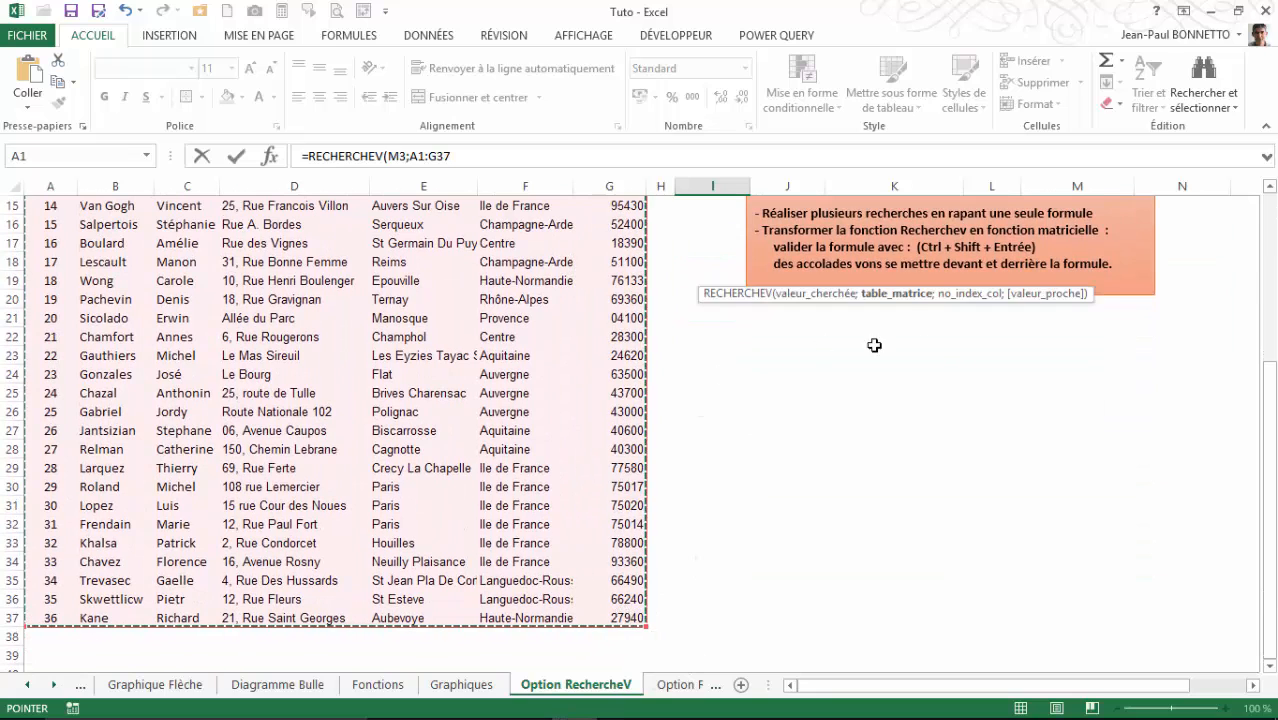
pyautogui.moveTo(1268, 437); pyautogui.dragTo(1252, 205)
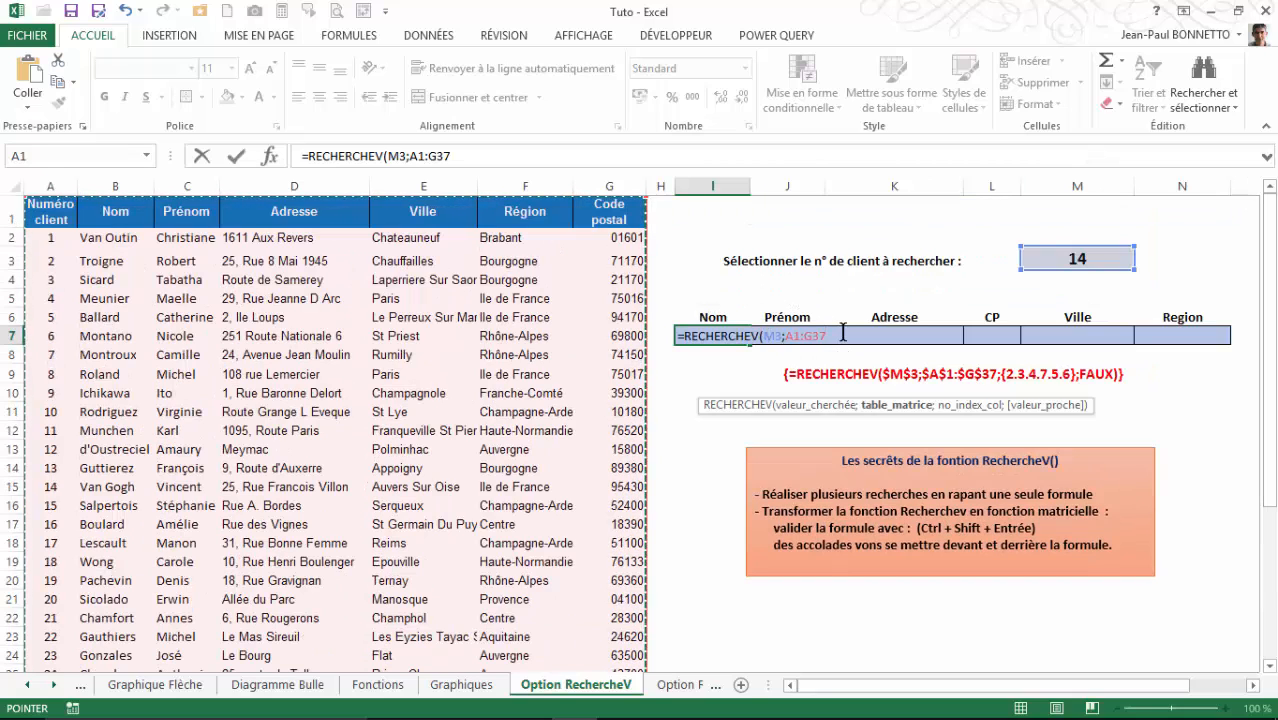
pyautogui.press('F4')
# Complete the RECHERCHEV formula with column index 2 and FAUX for an exact match, and validate it.
pyautogui.write(';2')
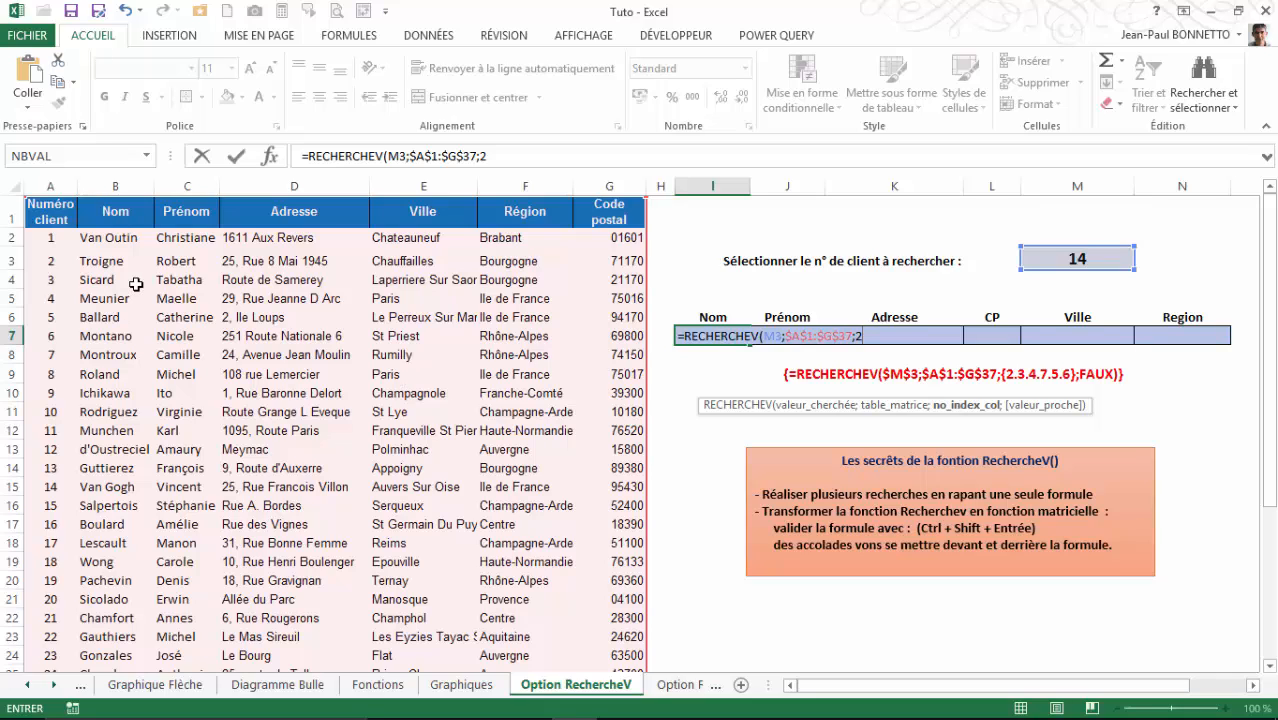
pyautogui.write(';')
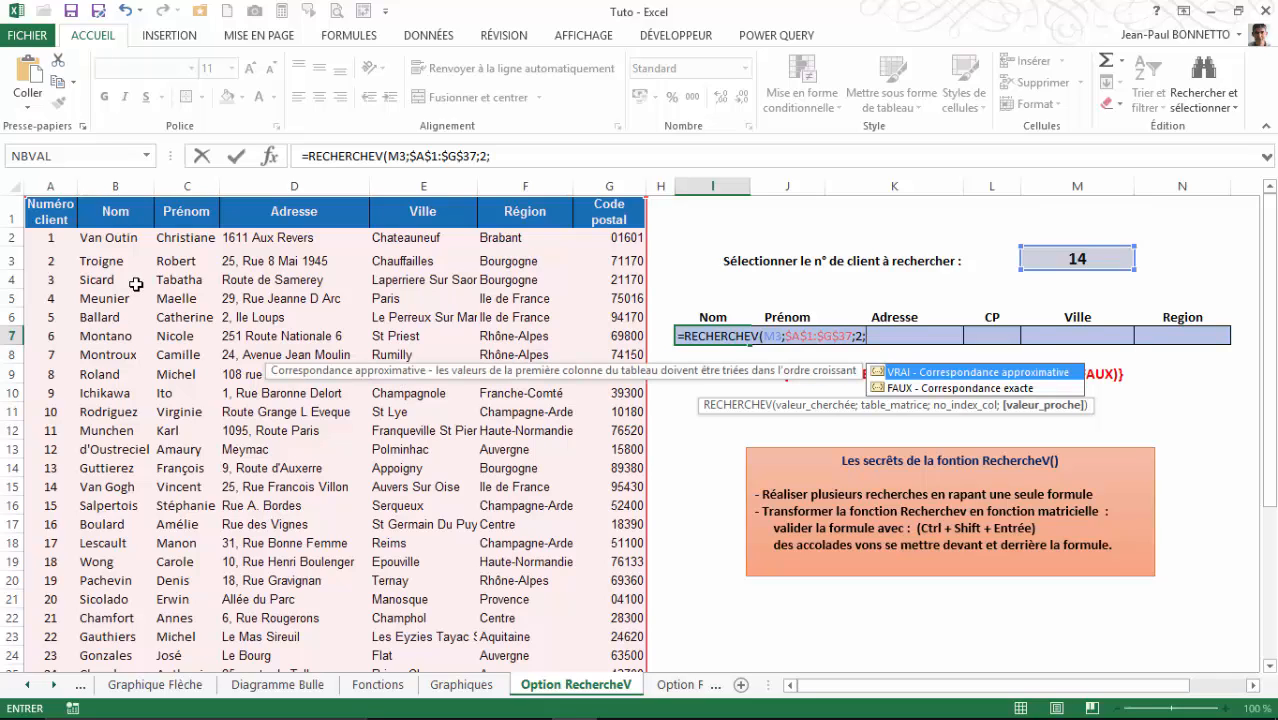
pyautogui.doubleClick(930, 389)
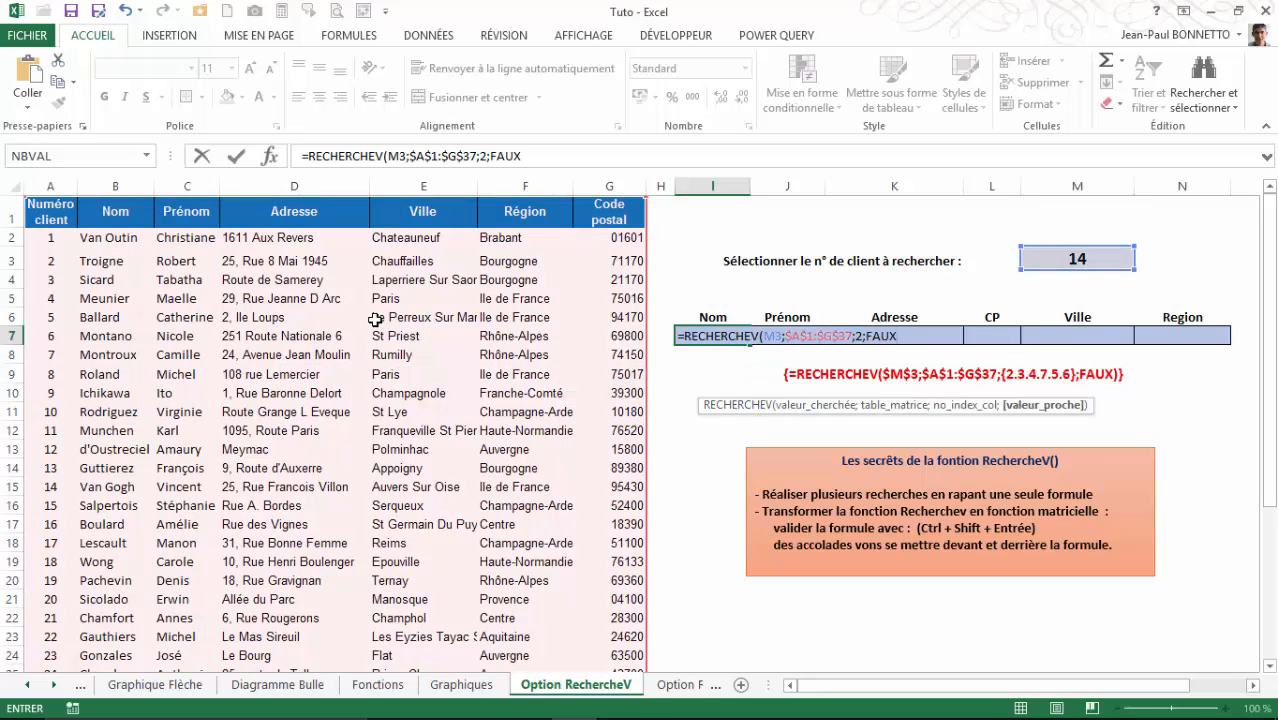
pyautogui.press('Return')
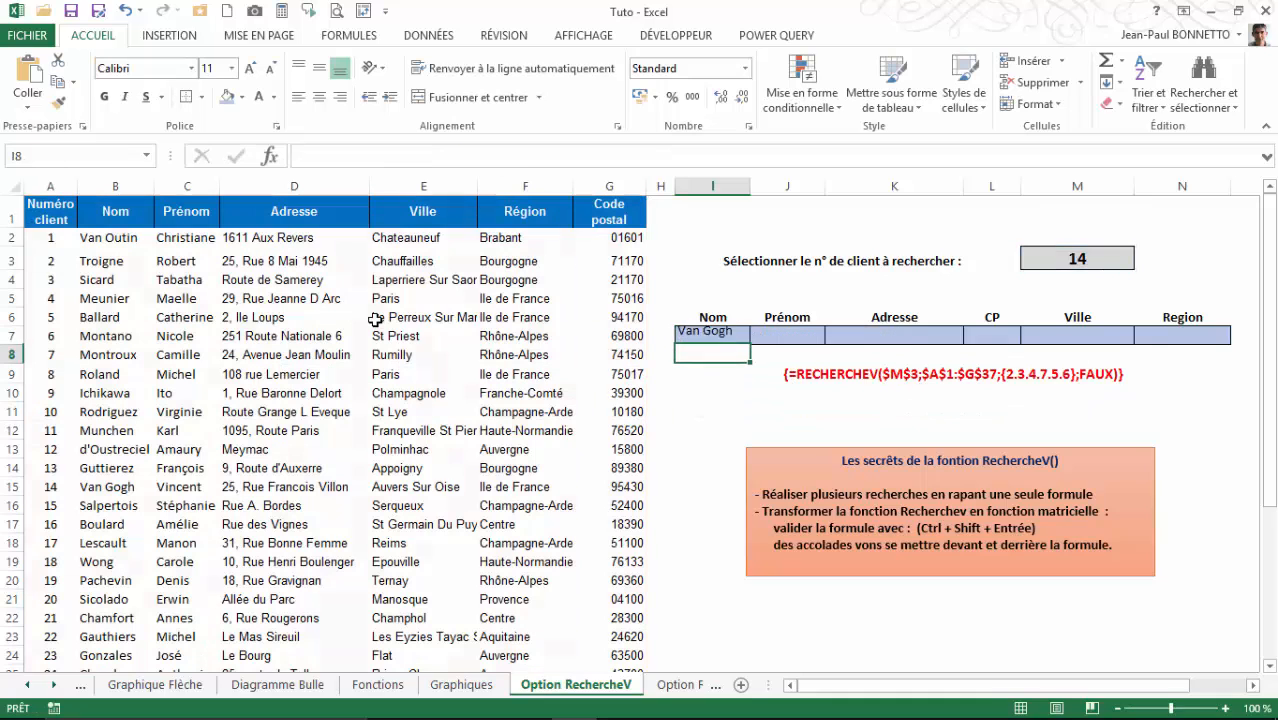
# Check the name returned in I7 against the row of the client table that matches the number in M3.
pyautogui.click(708, 330)
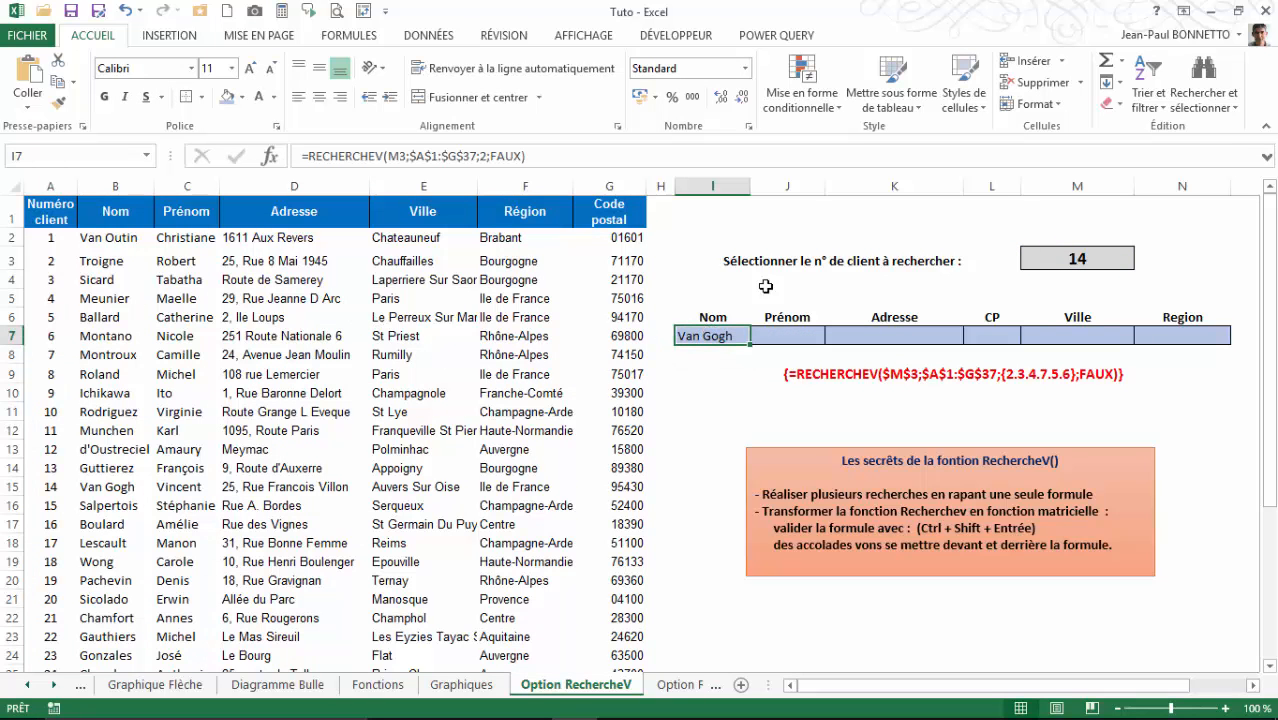
pyautogui.click(1076, 258)
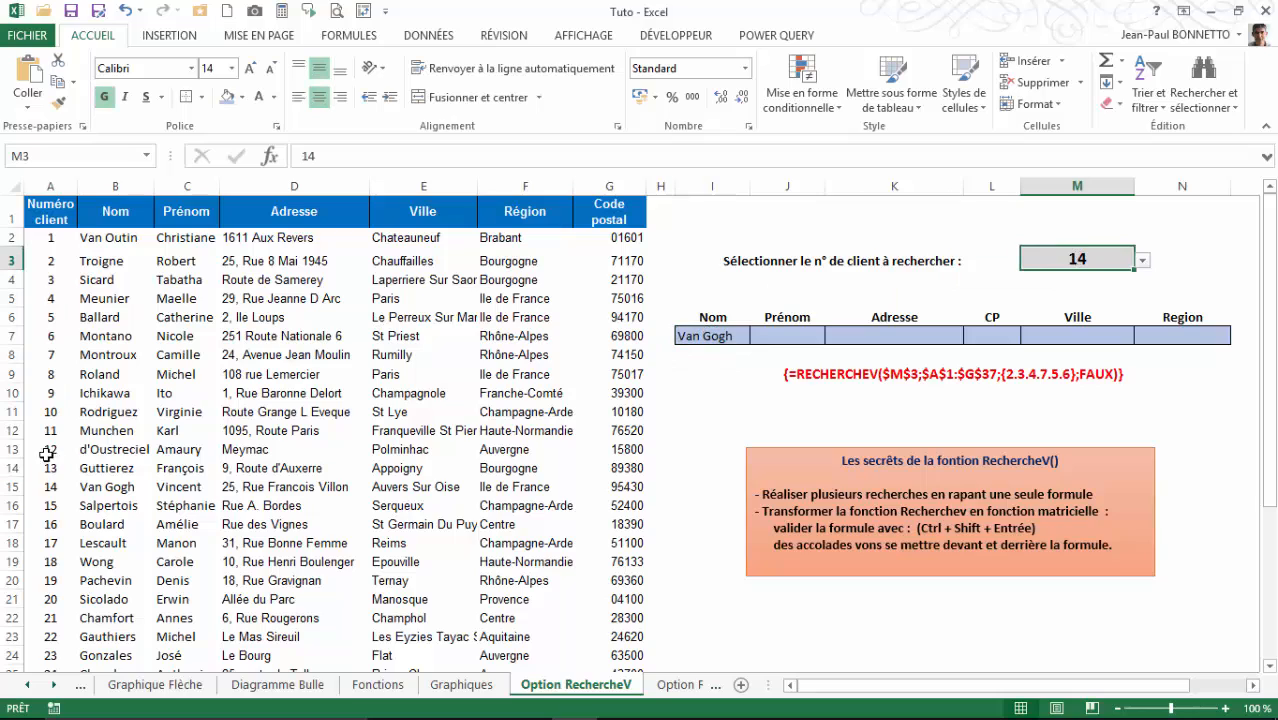
pyautogui.click(100, 488)
# Change the client number in M3 to the one listed in row 10, and check the returned Nom against B10.
pyautogui.click(1062, 257)
pyautogui.write('9')
pyautogui.press('Return')
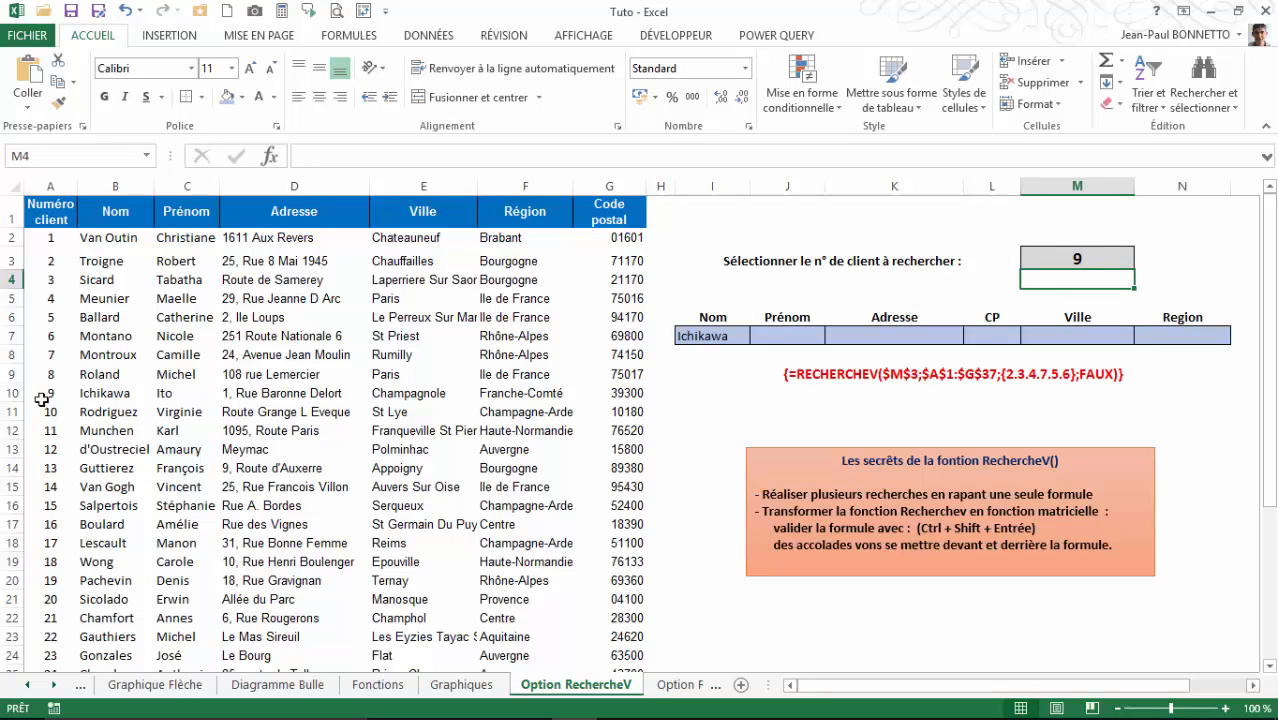
pyautogui.click(100, 396)
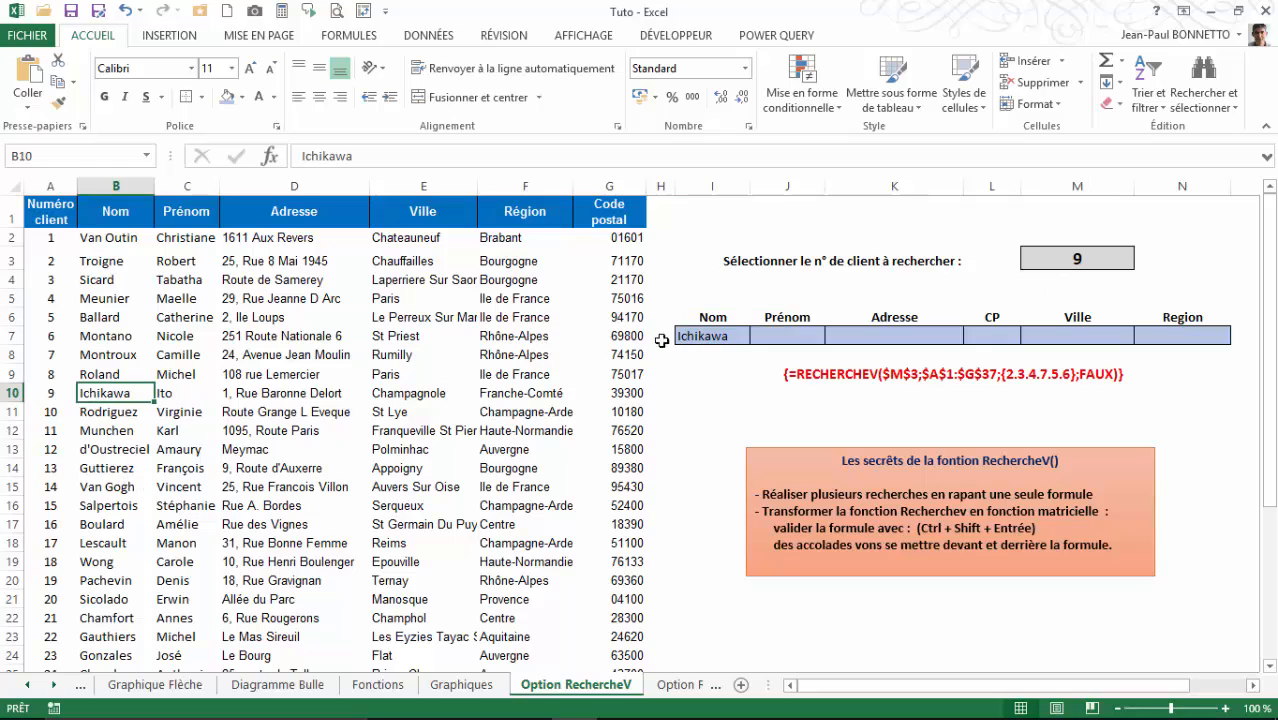
# Change the client number in M3 to the one listed in row 23, and check the returned Nom against B23.
pyautogui.click(1089, 258)
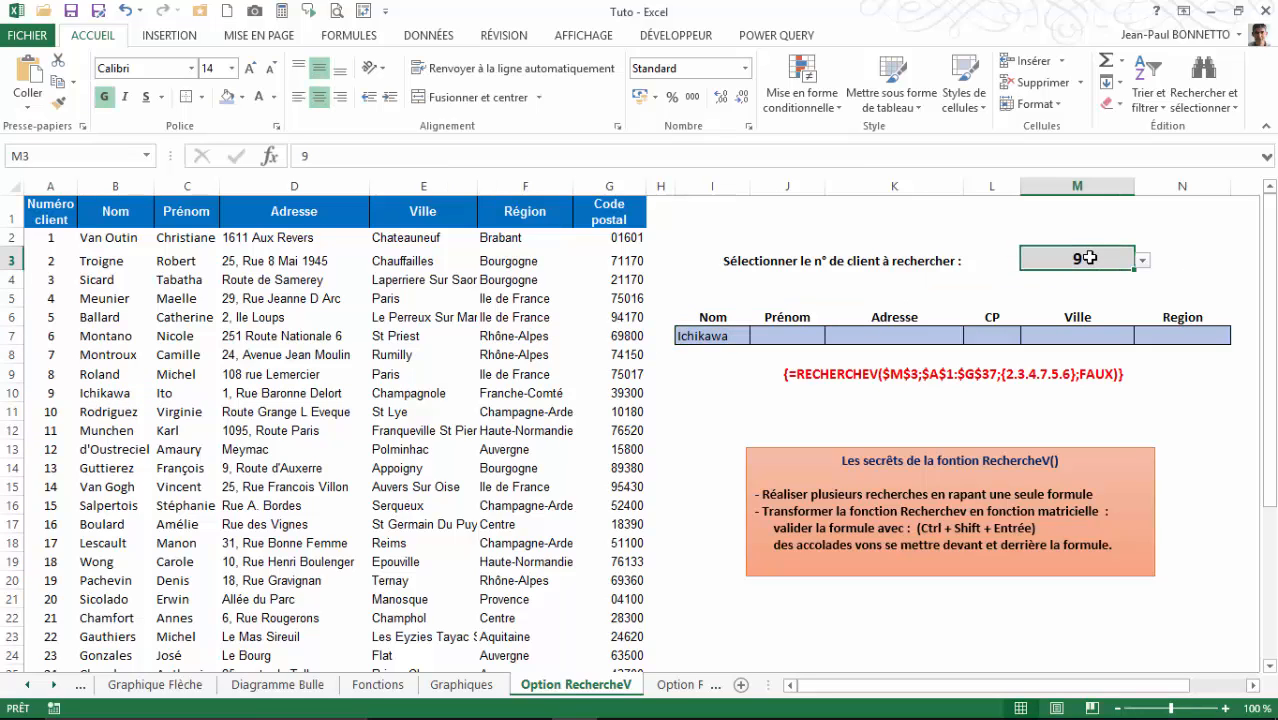
pyautogui.write('55')
pyautogui.press('BackSpace')
pyautogui.press('BackSpace')
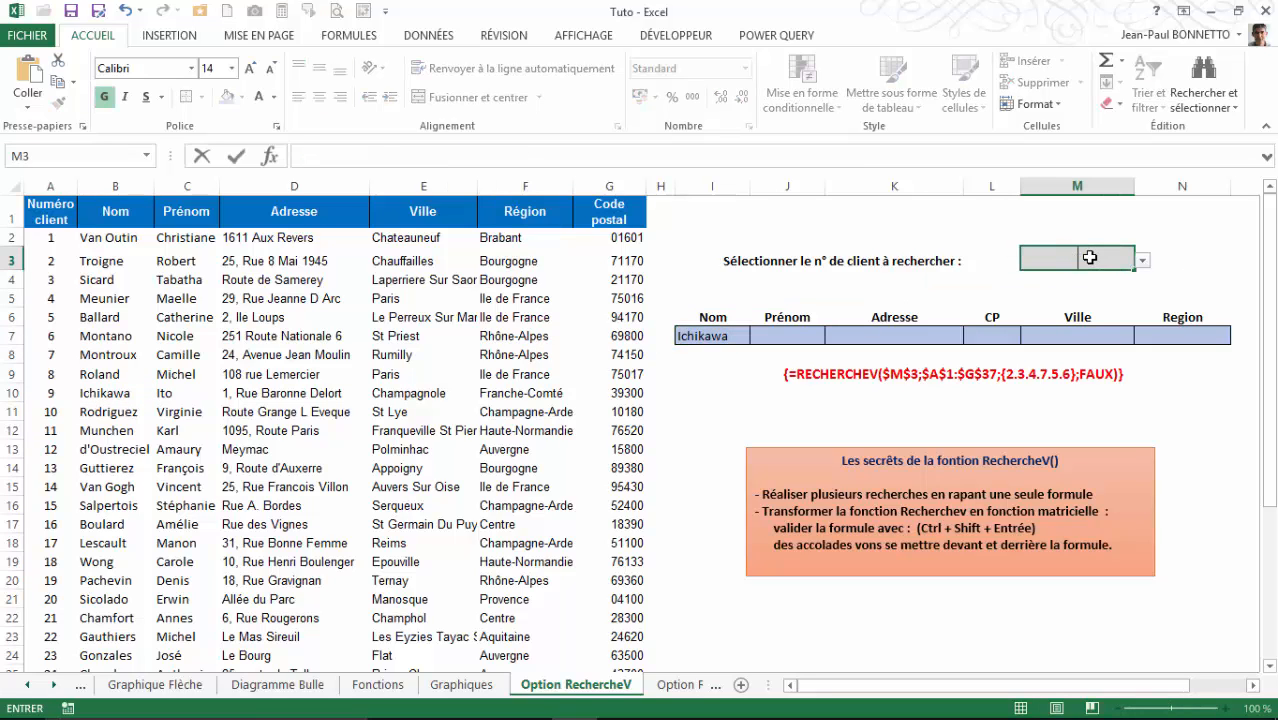
pyautogui.write('22')
pyautogui.press('Return')
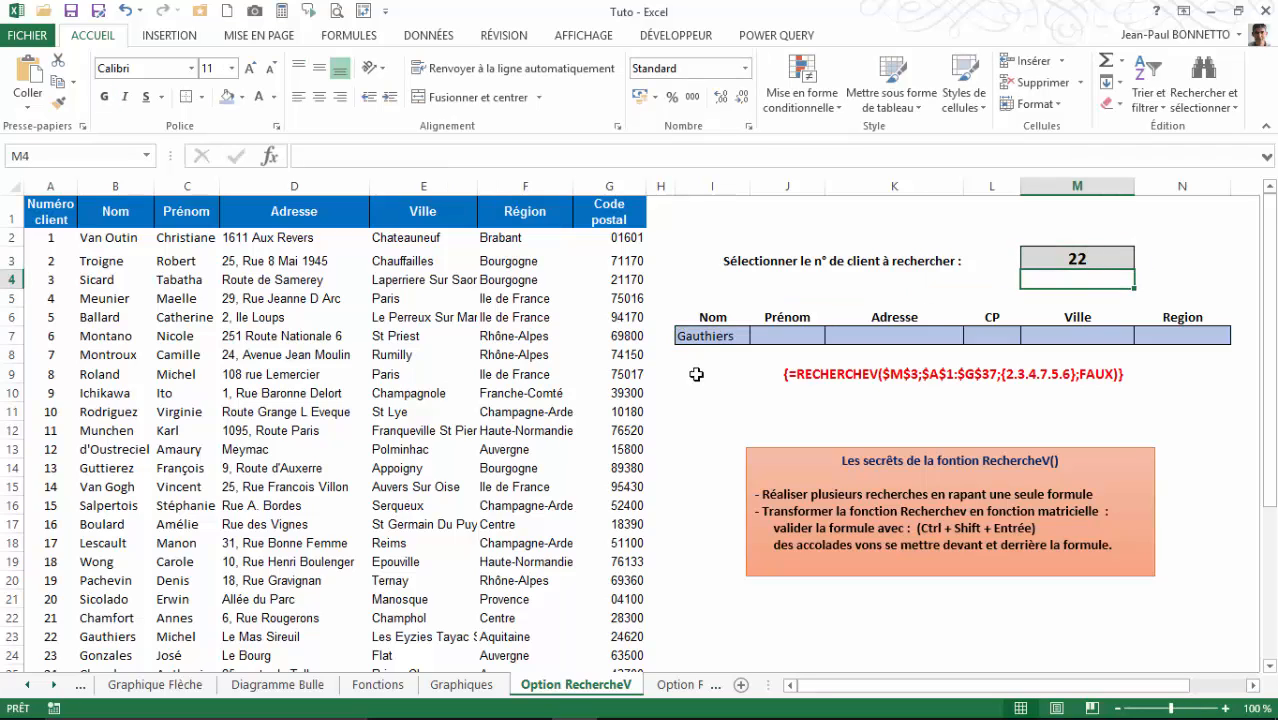
pyautogui.click(696, 337)
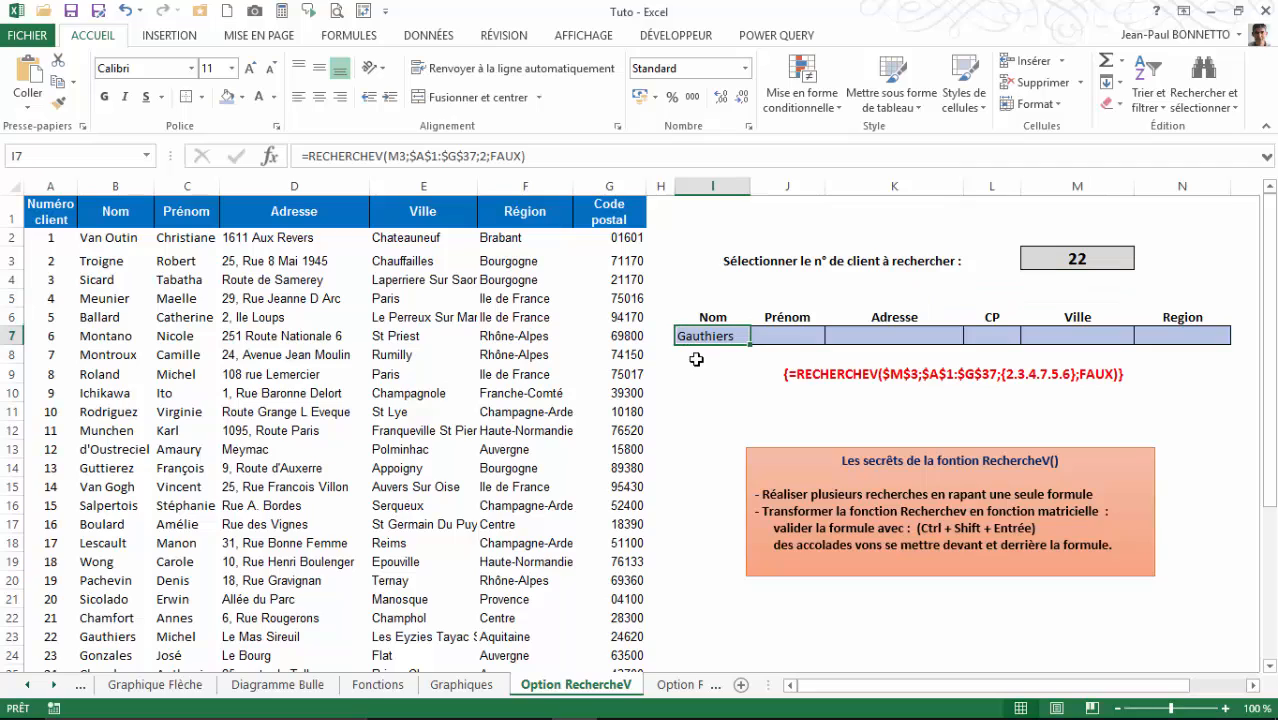
pyautogui.click(112, 637)
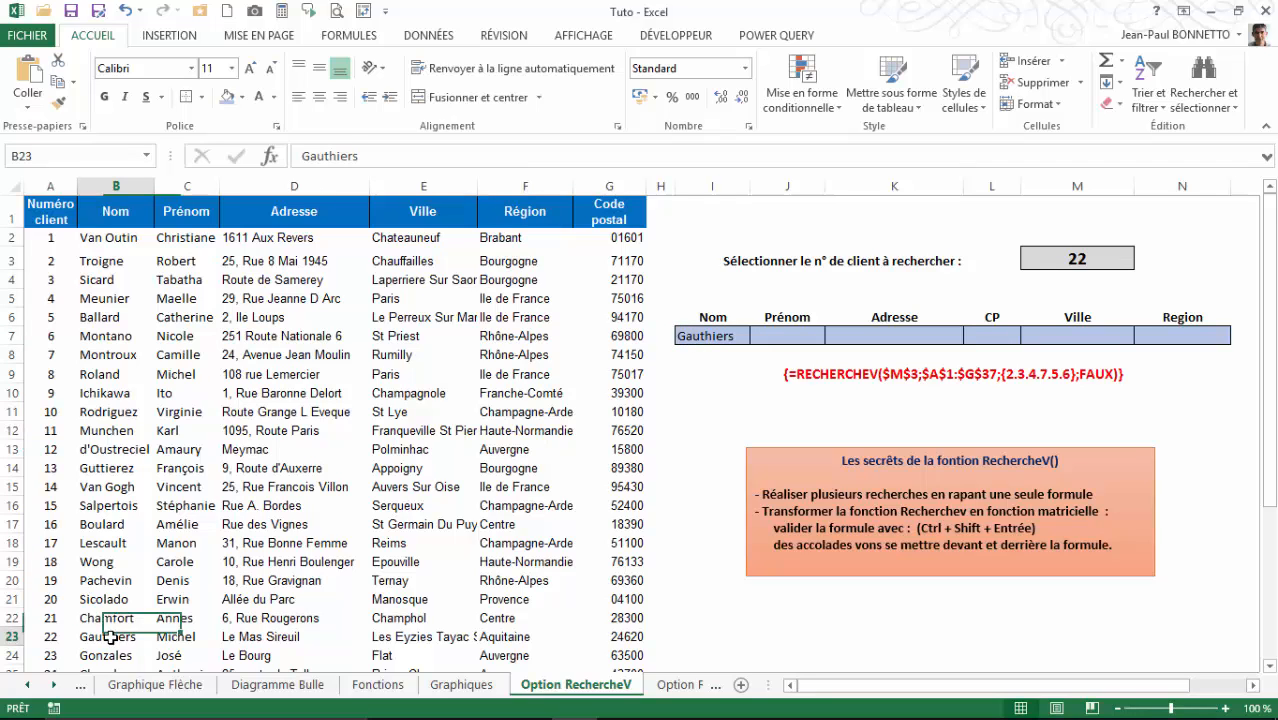
# Examine the single-column Nom formula in I7 alongside the empty Prénom cell J7.
pyautogui.click(720, 337)
pyautogui.click(792, 335)
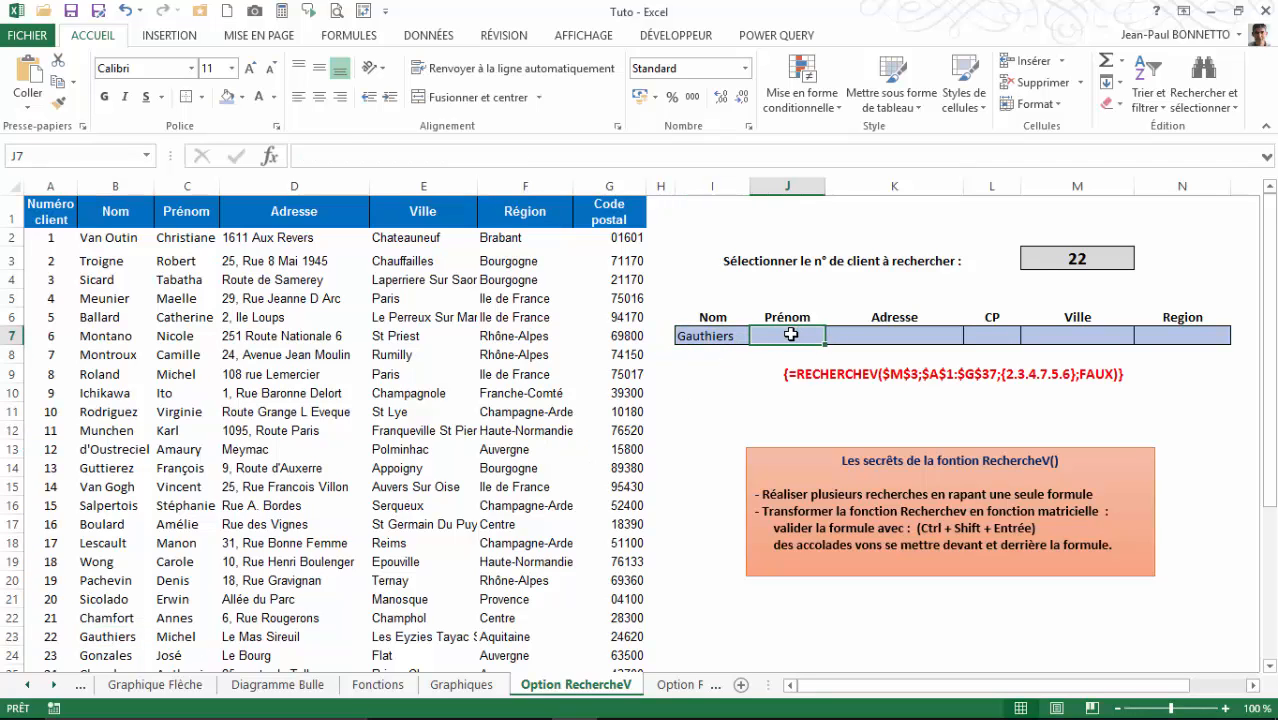
pyautogui.click(745, 335)
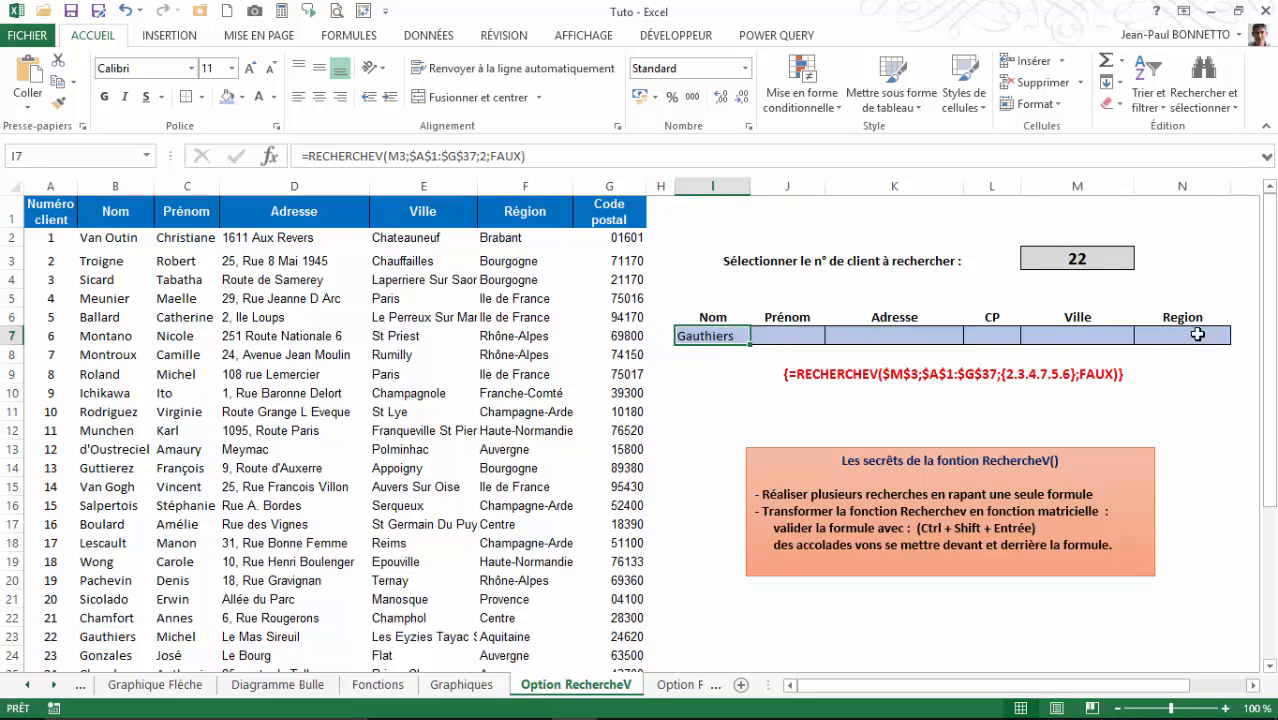
pyautogui.click(790, 339)
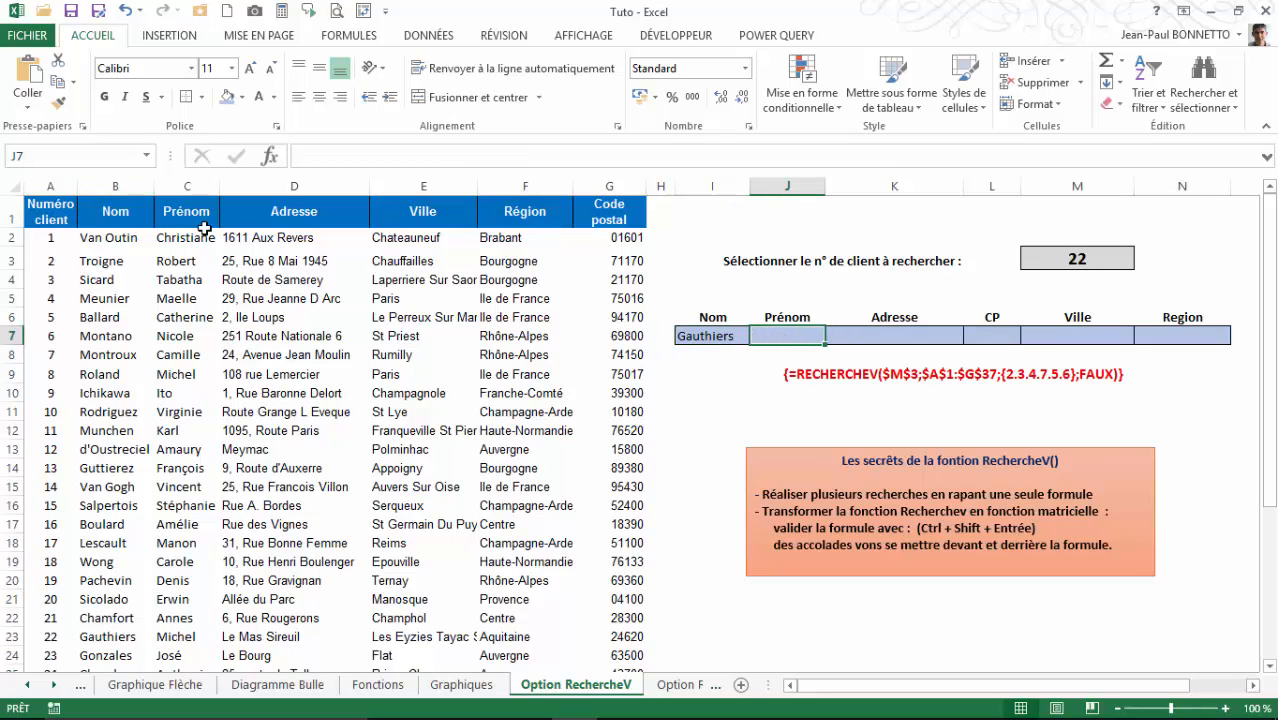
pyautogui.click(689, 337)
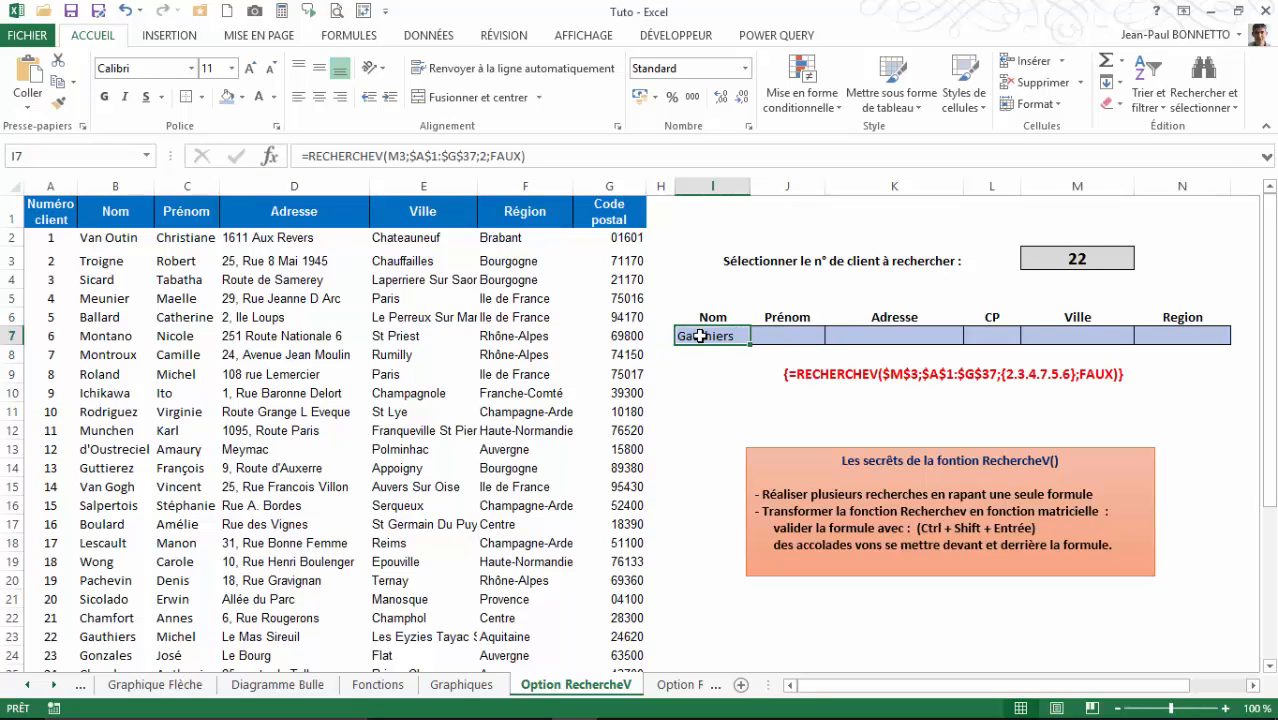
# Try a number outside the client list and the letter g as the client number in M3, cancelling both entries.
pyautogui.click(1080, 260)
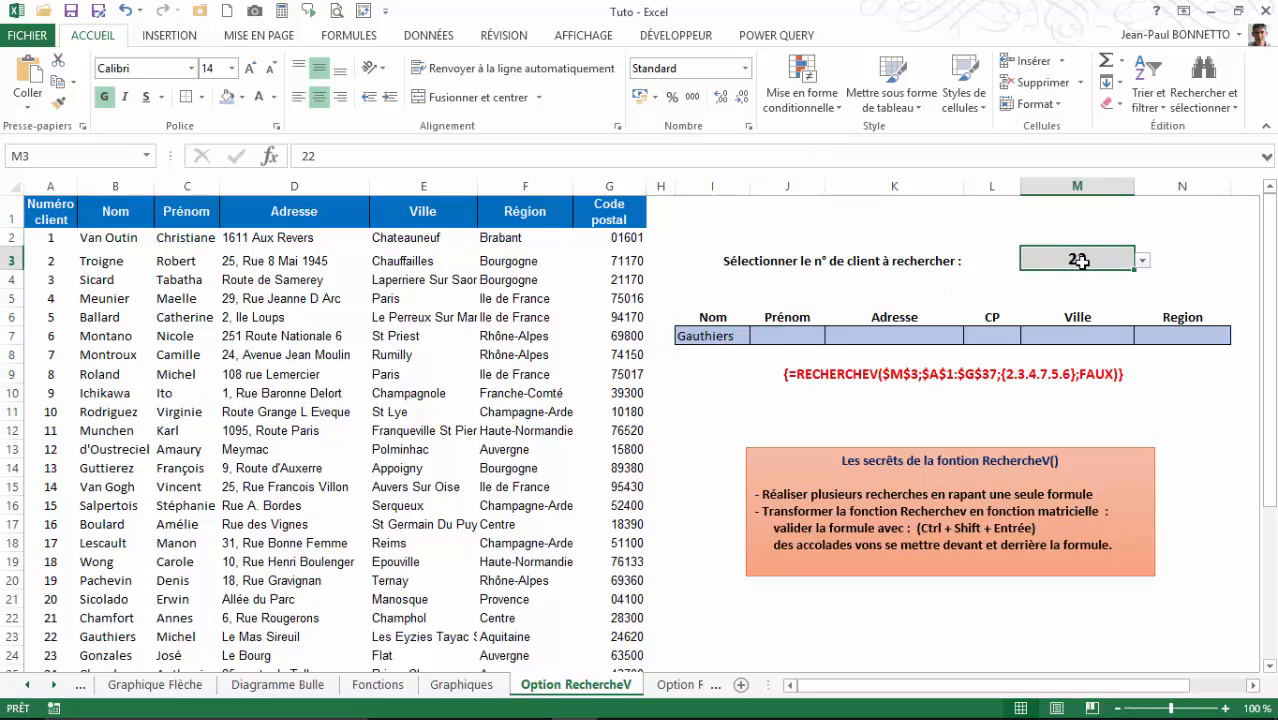
pyautogui.write('110')
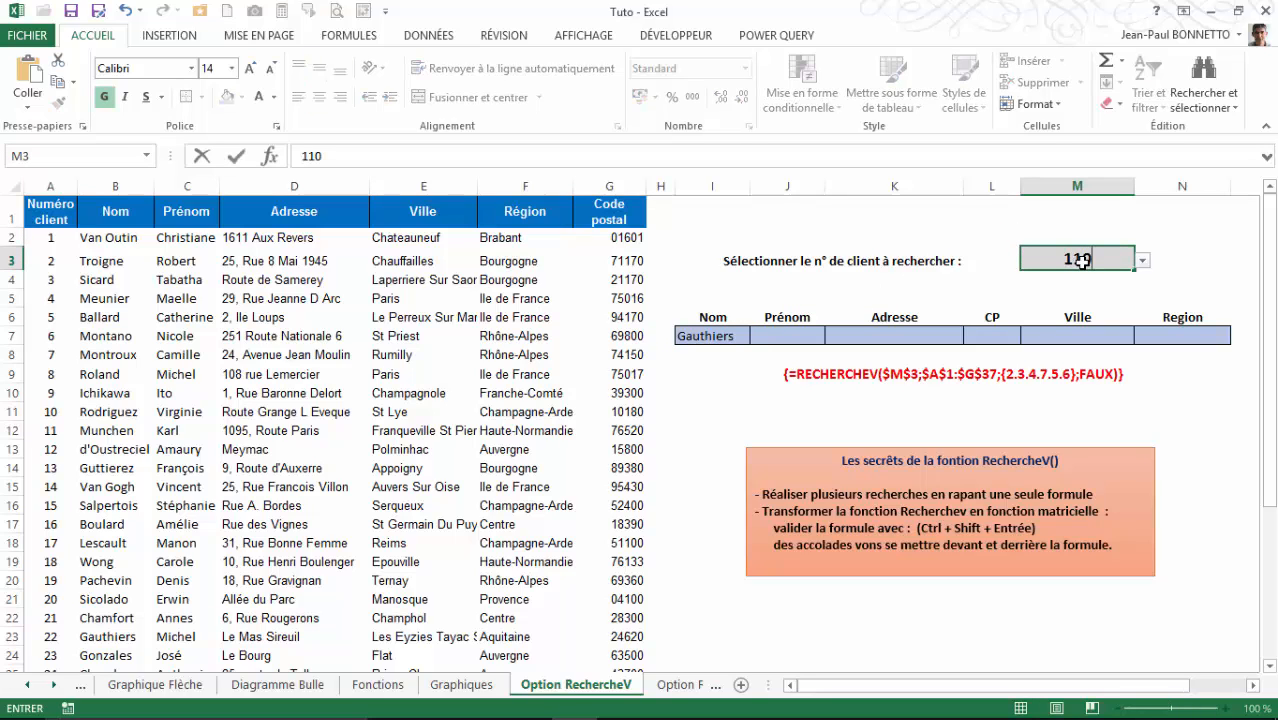
pyautogui.press('Return')
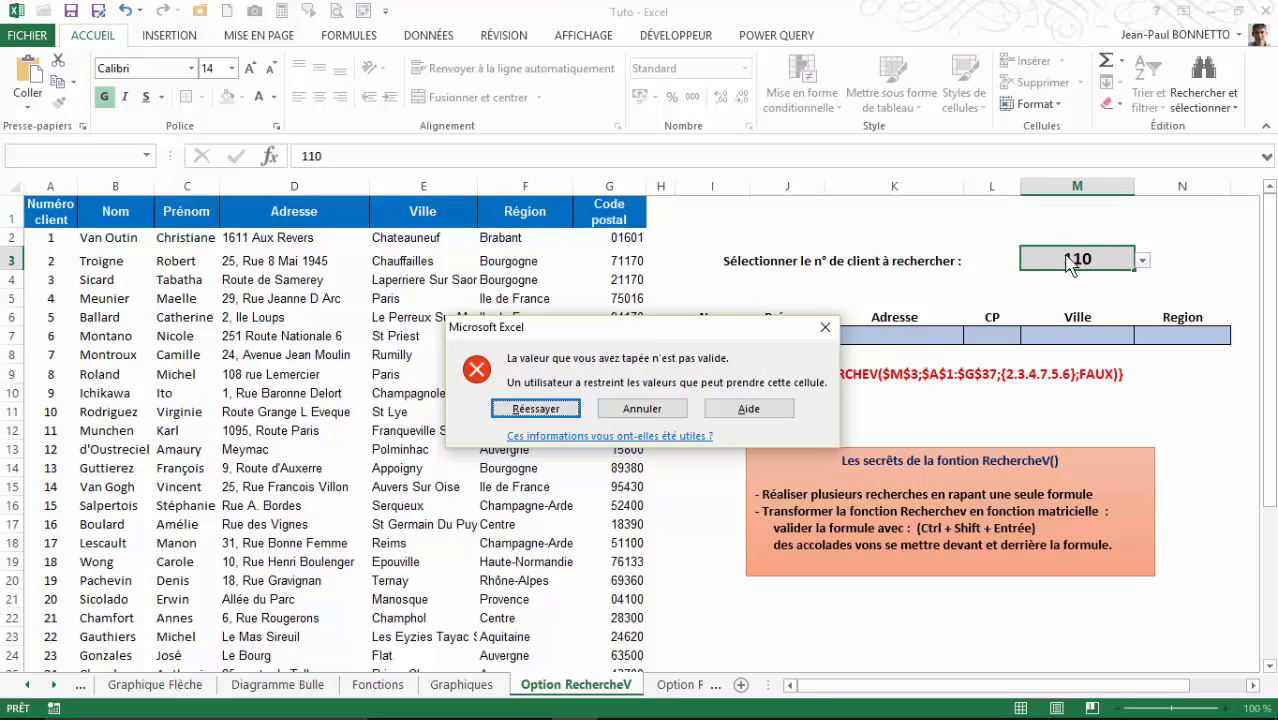
pyautogui.click(642, 408)
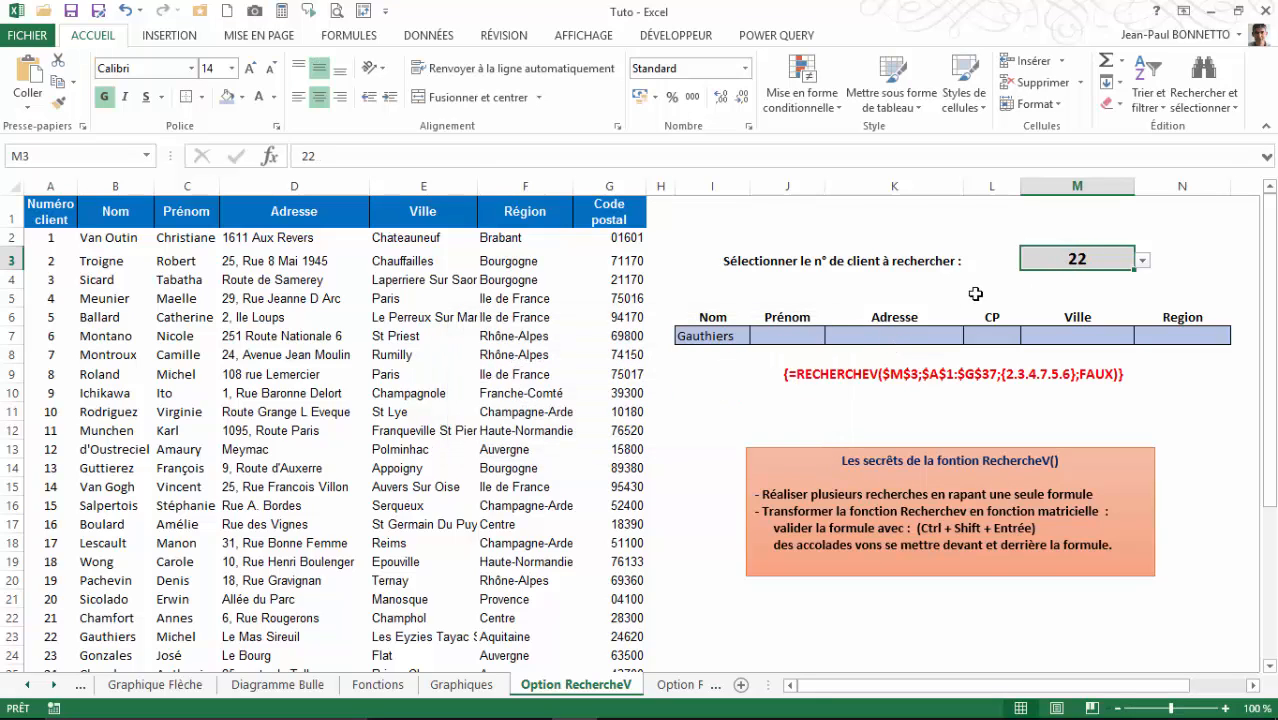
pyautogui.write('g')
pyautogui.press('Return')
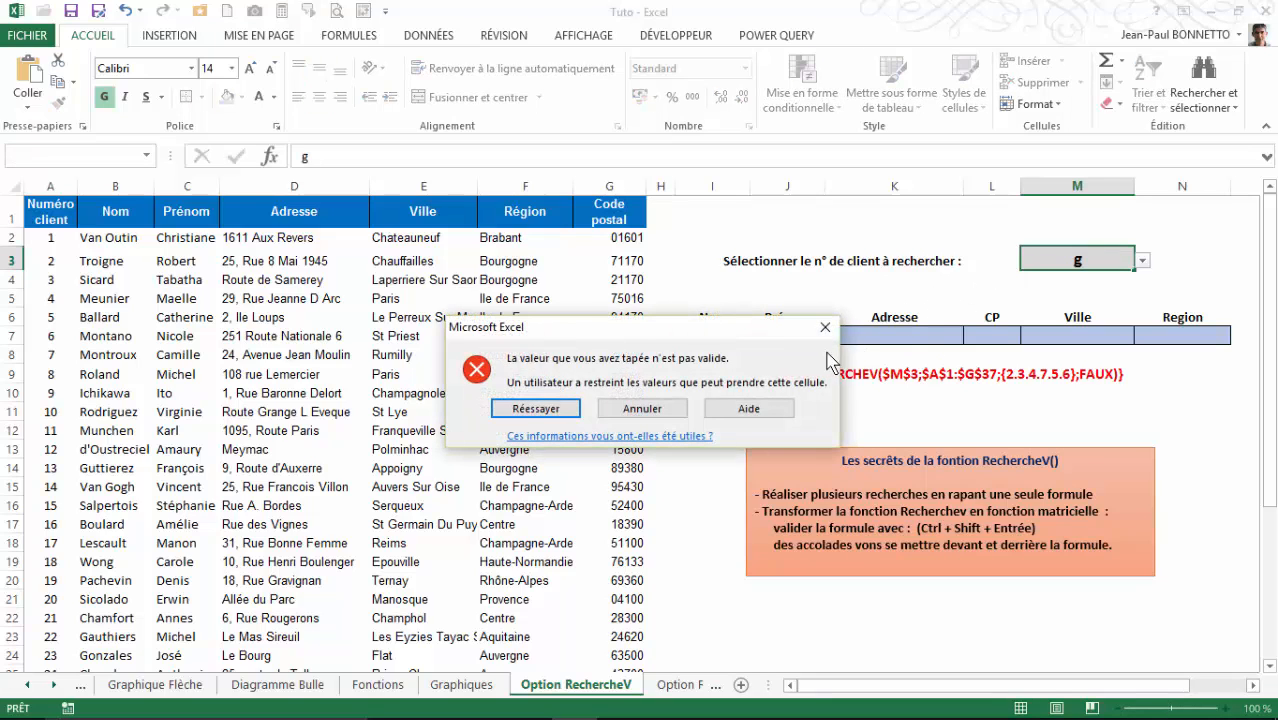
pyautogui.click(825, 327)
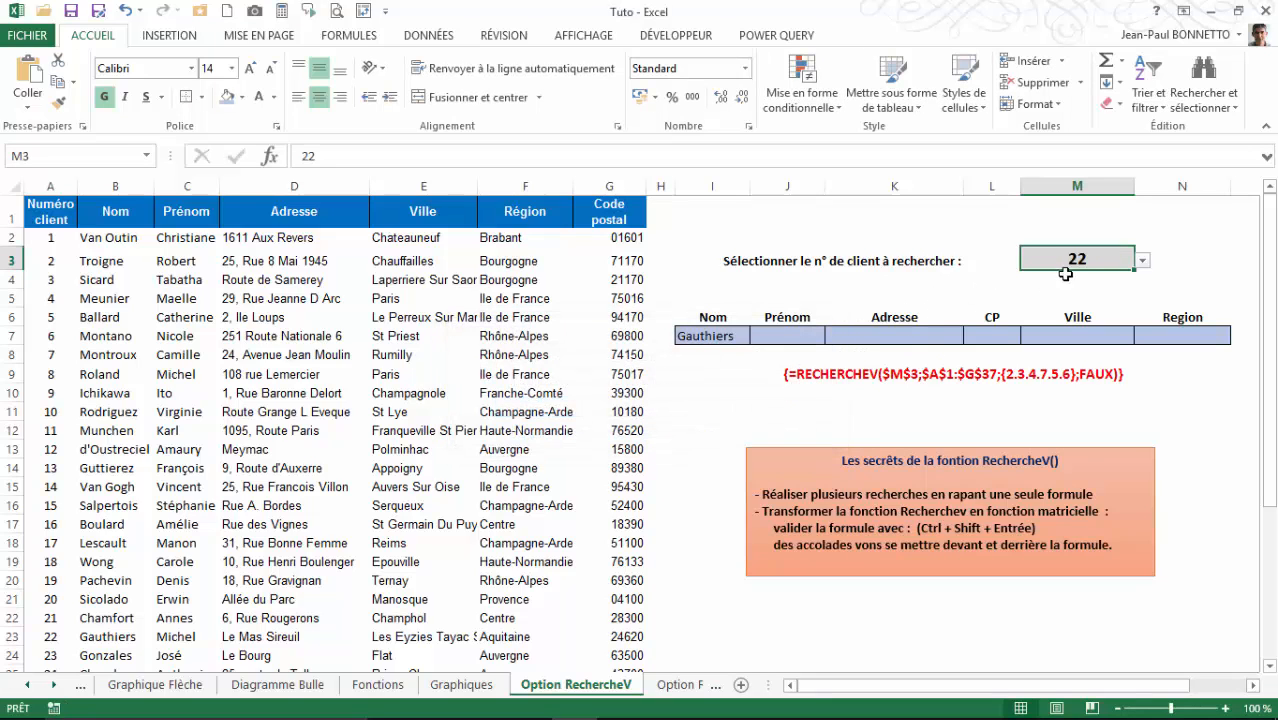
# Clear the formula in I7 and start a single RECHERCHEV formula for the whole range I7:N7.
pyautogui.click(722, 336)
pyautogui.press('Delete')
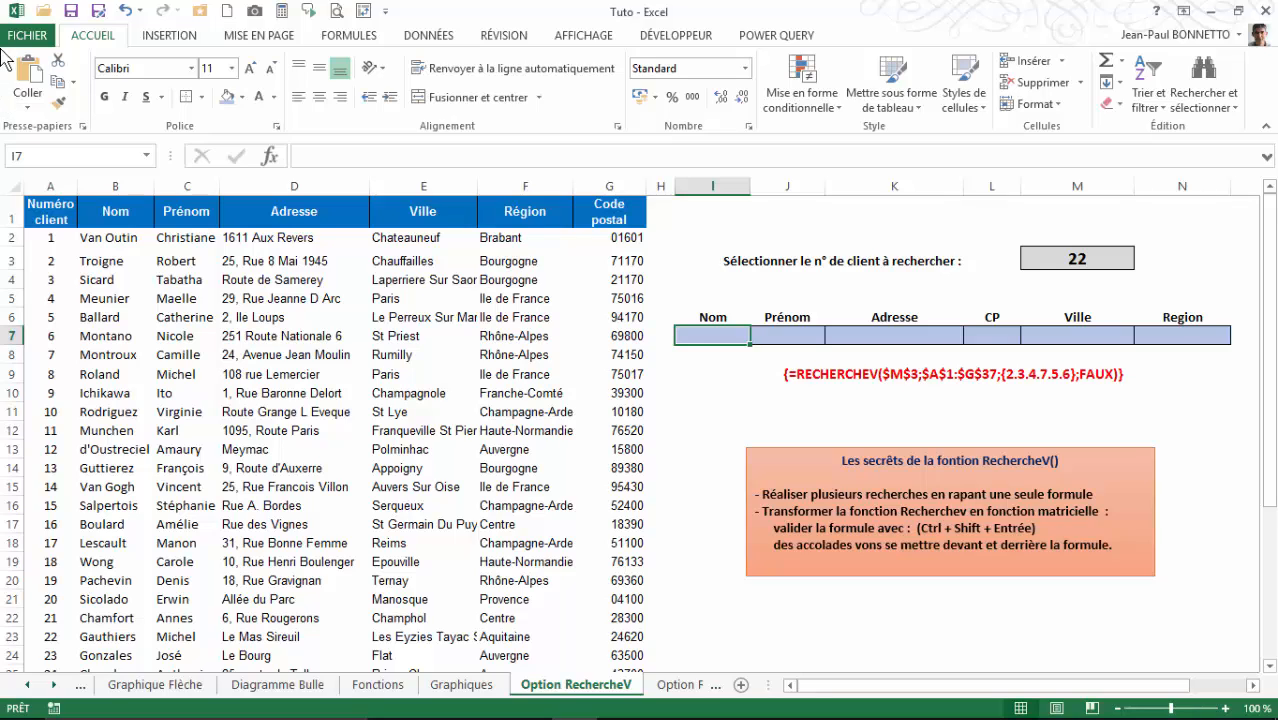
pyautogui.moveTo(719, 335); pyautogui.dragTo(1162, 337)
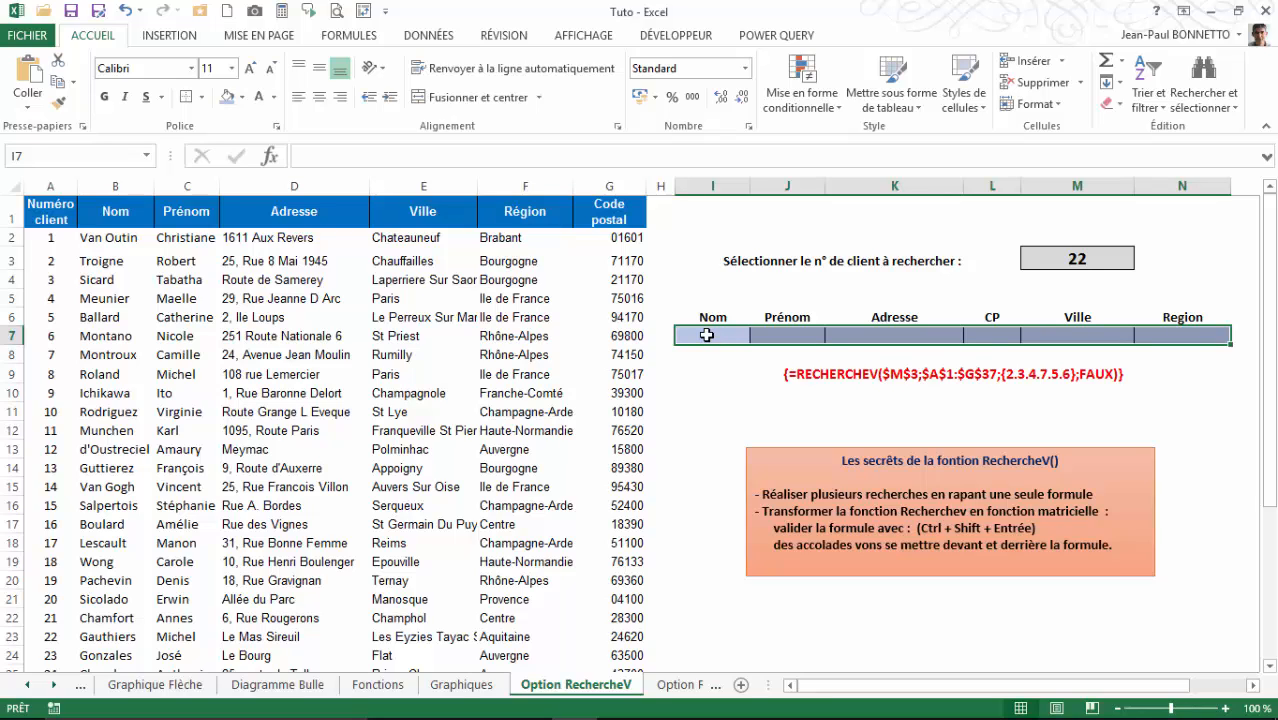
pyautogui.click(310, 156)
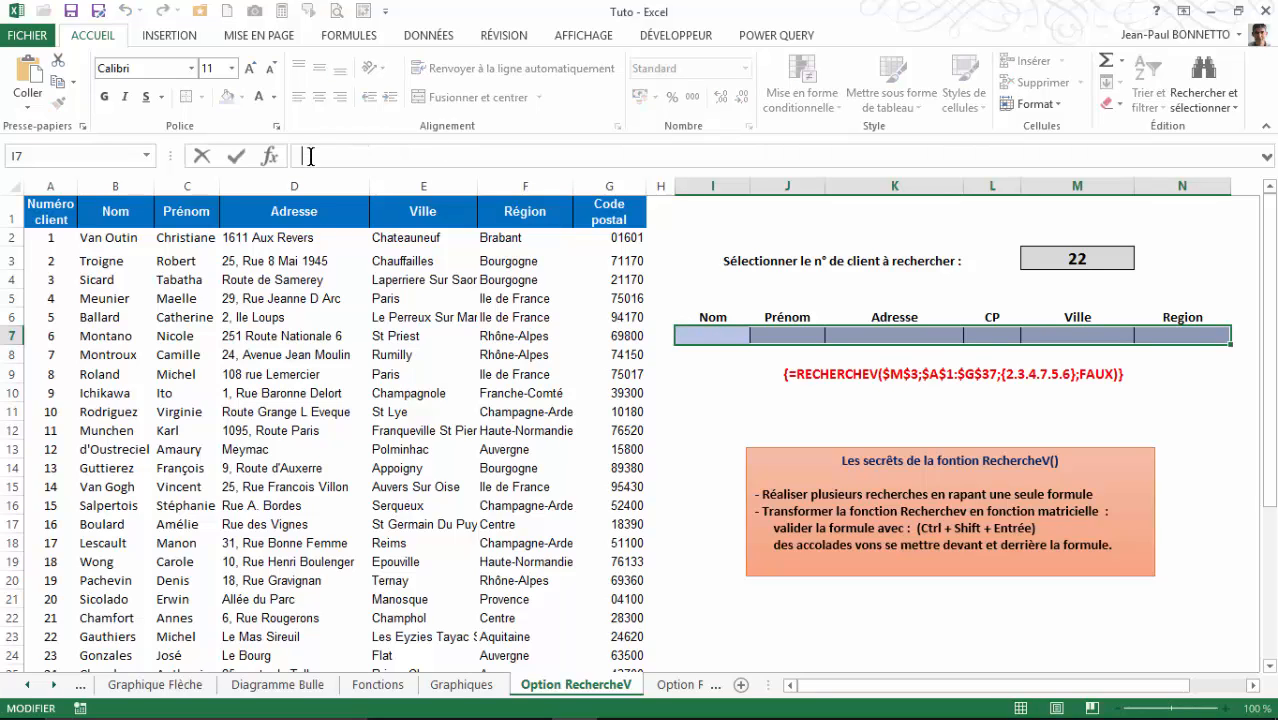
pyautogui.write('=rech')
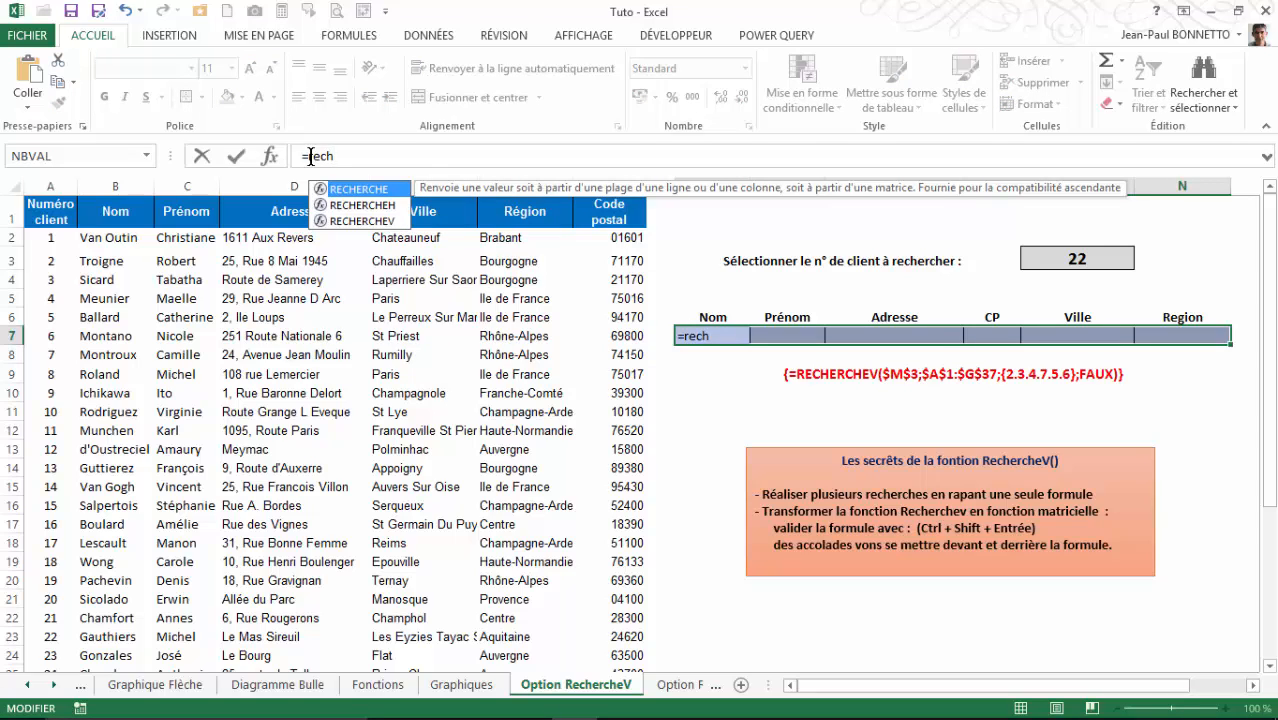
pyautogui.click(360, 221)
pyautogui.doubleClick(360, 222)
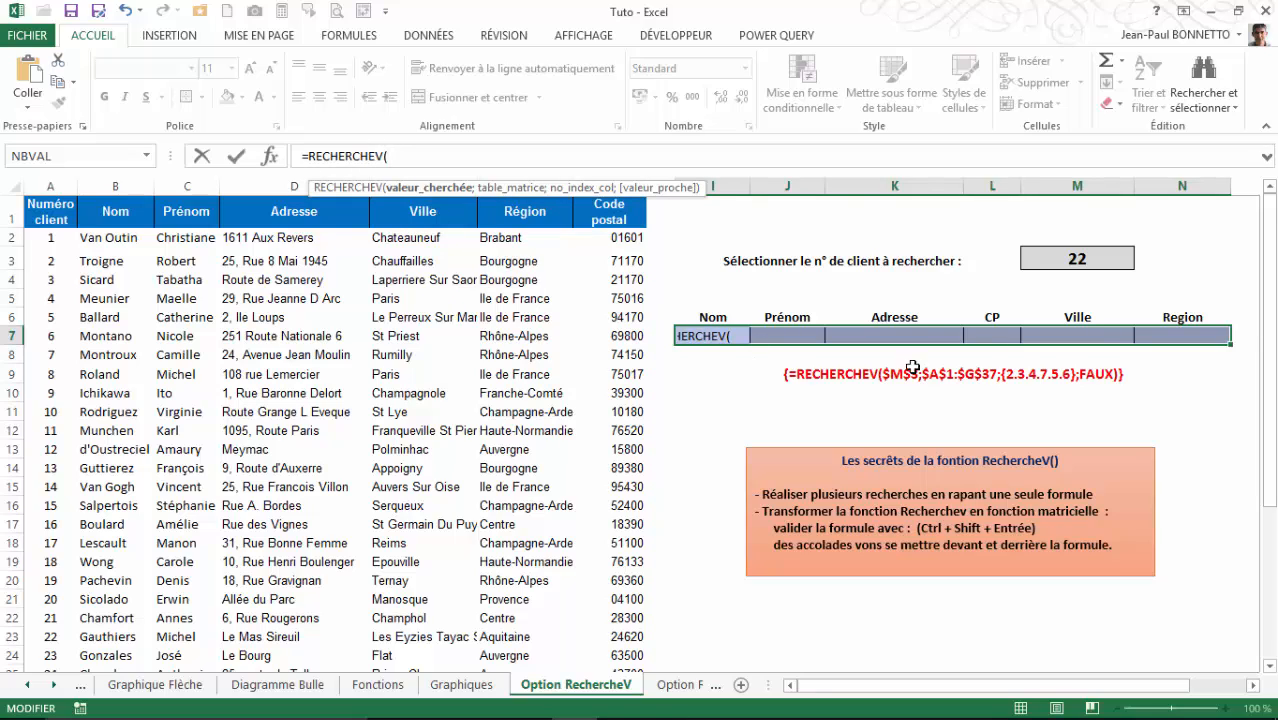
# Set the formula's lookup value to the absolute reference $M$3 and its table to the absolute range $A$1:$G$37.
pyautogui.click(1086, 262)
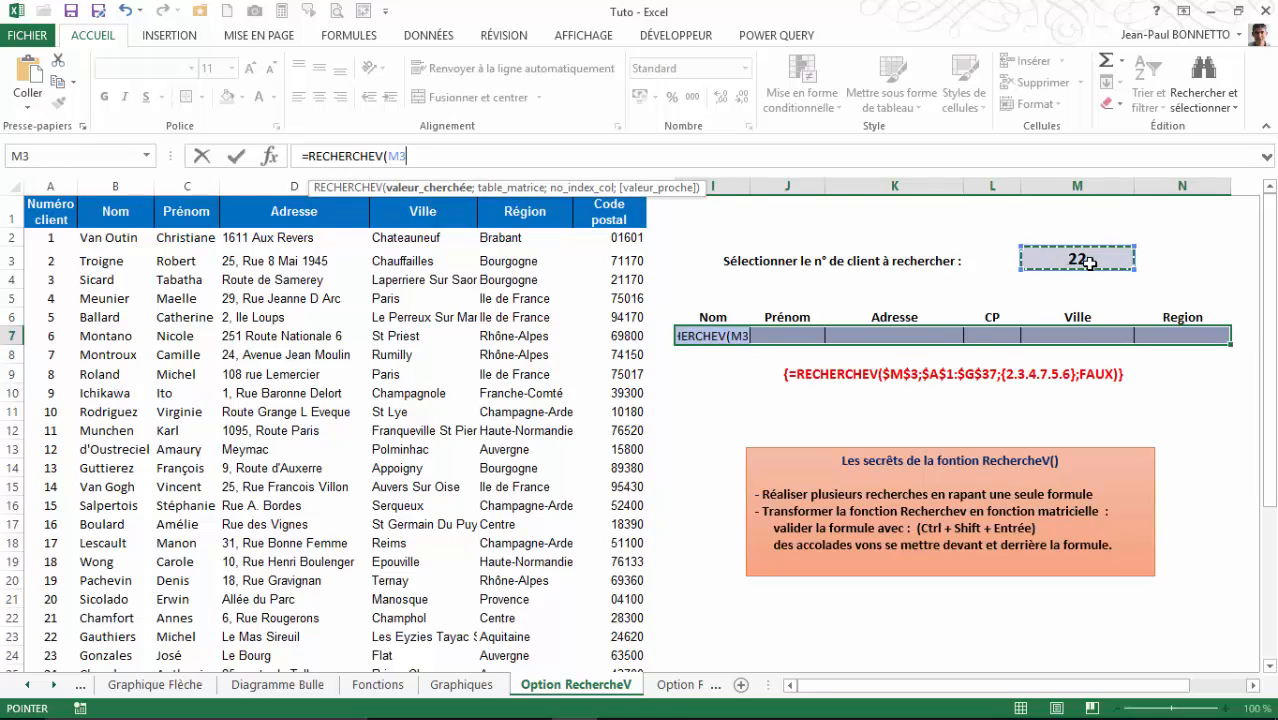
pyautogui.press('F4')
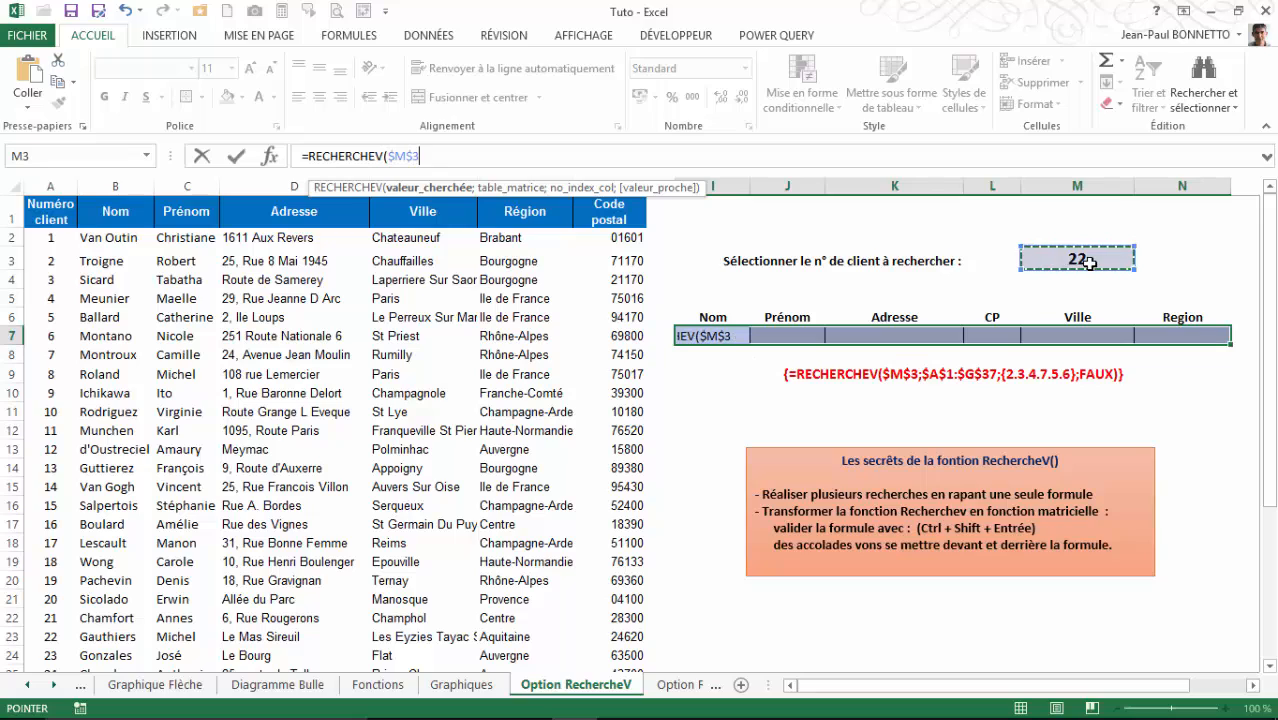
pyautogui.write(';')
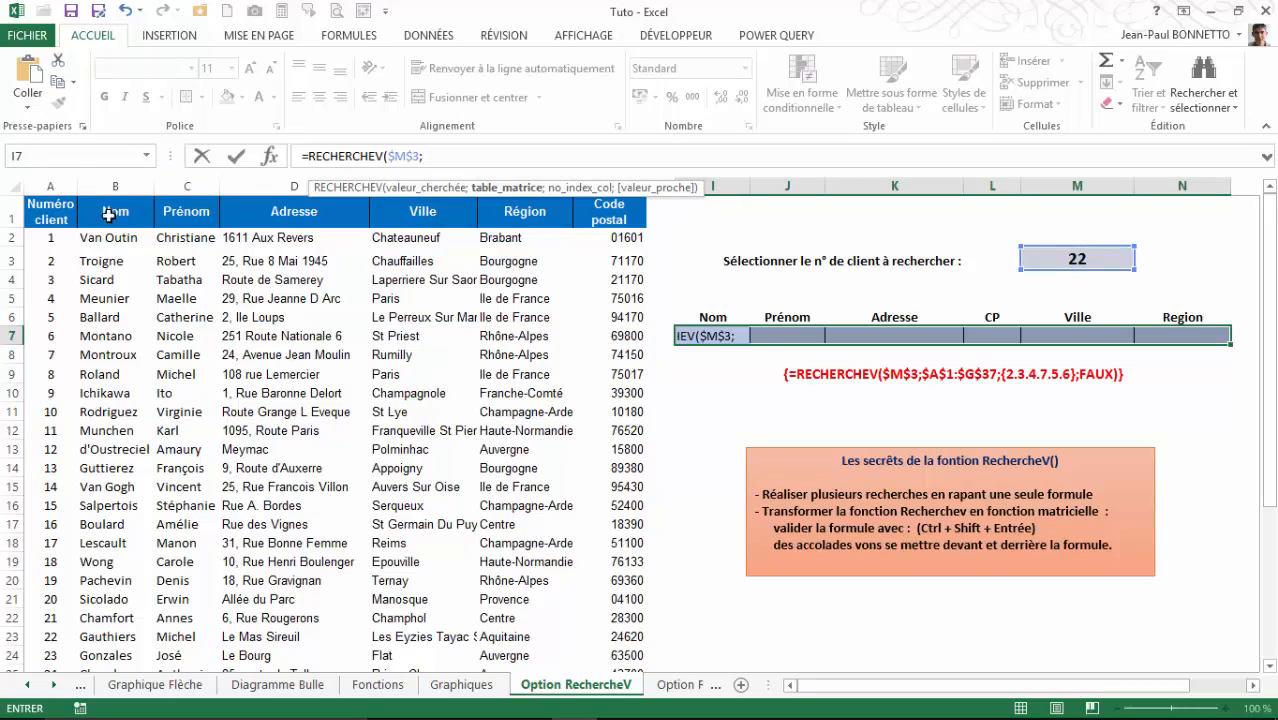
pyautogui.moveTo(50, 216); pyautogui.dragTo(641, 700)
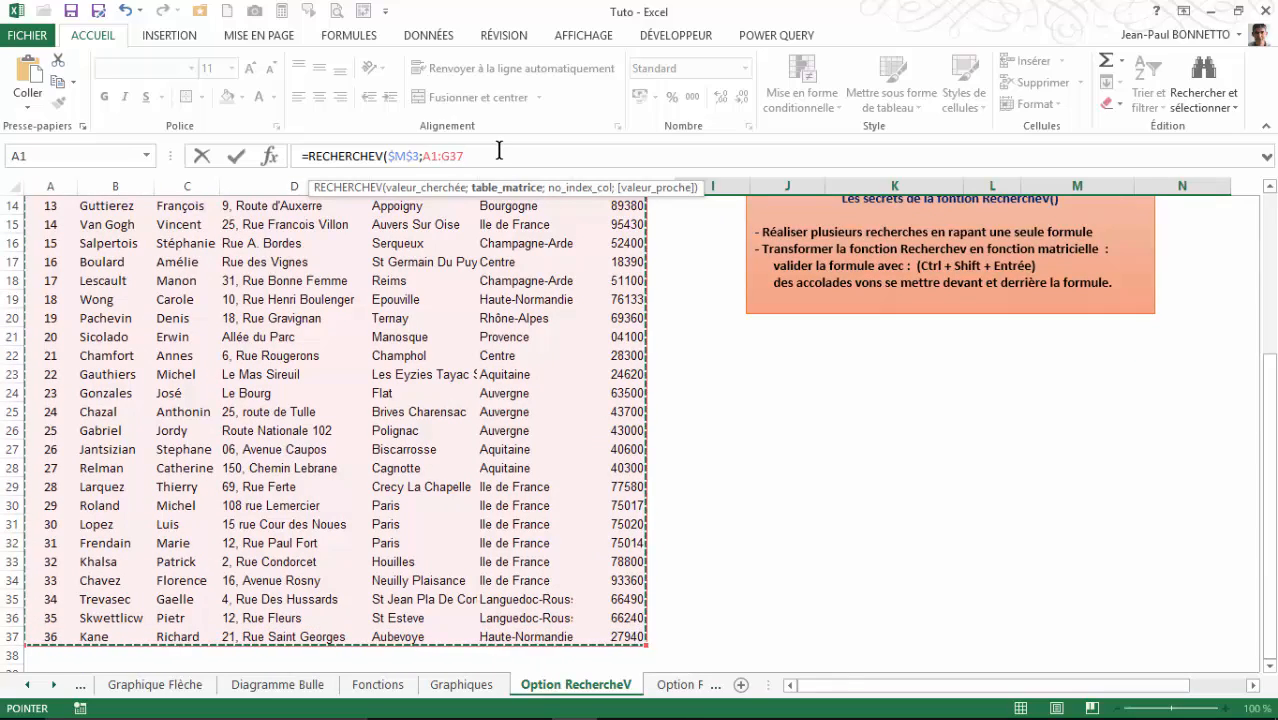
pyautogui.press('F4')
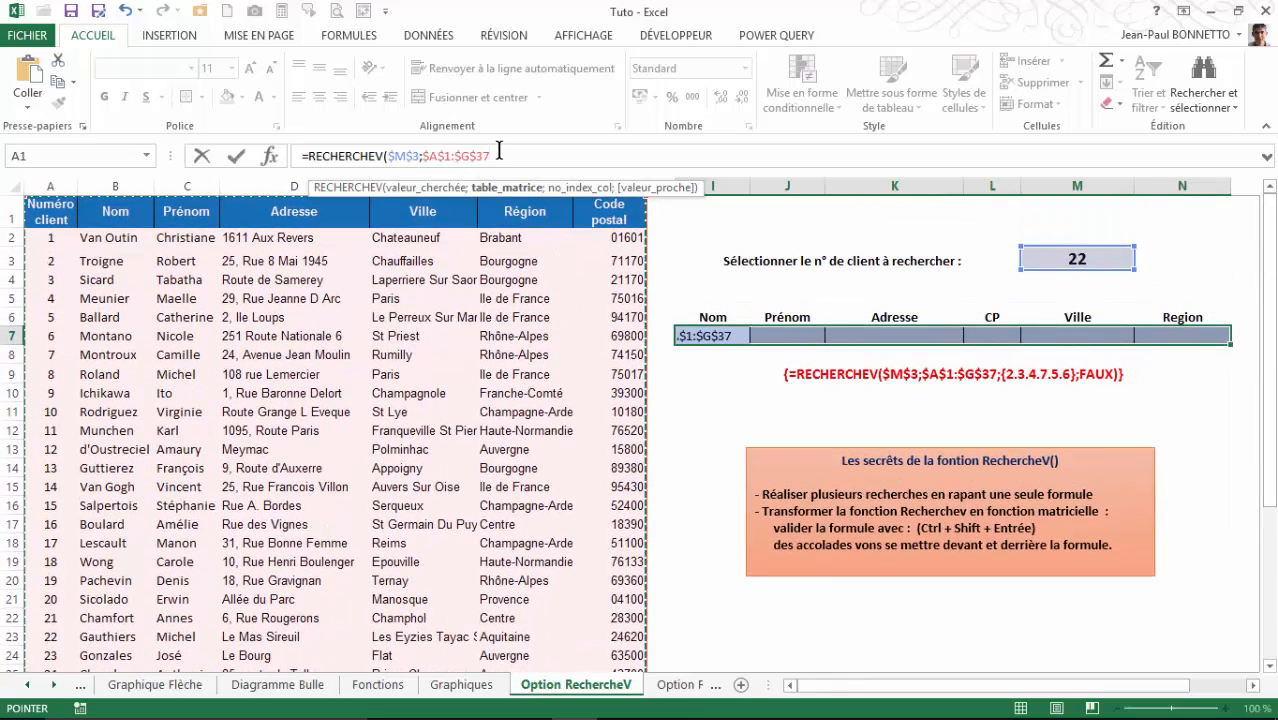
# Complete the formula with column indexes {2.3.4.7.5.6} and FAUX for an exact match, and validate it as an array formula.
pyautogui.write(';{2.')
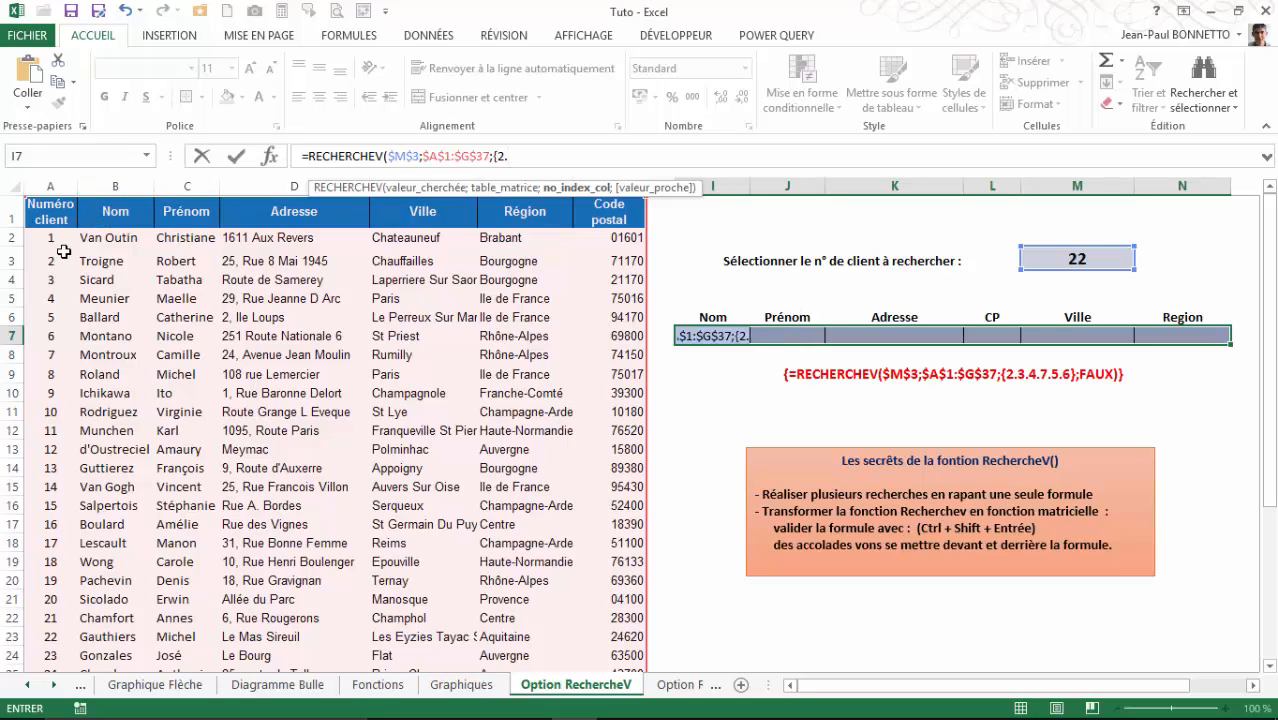
pyautogui.write('3.4.')
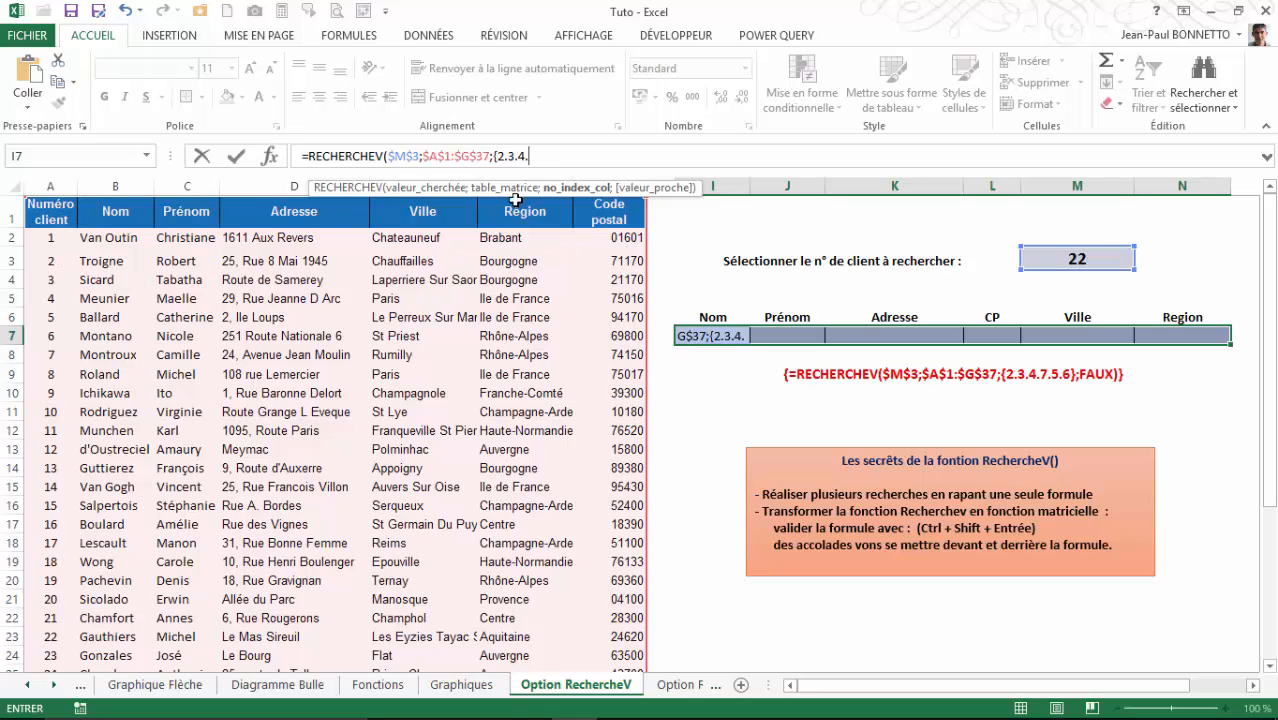
pyautogui.write('7.5.')
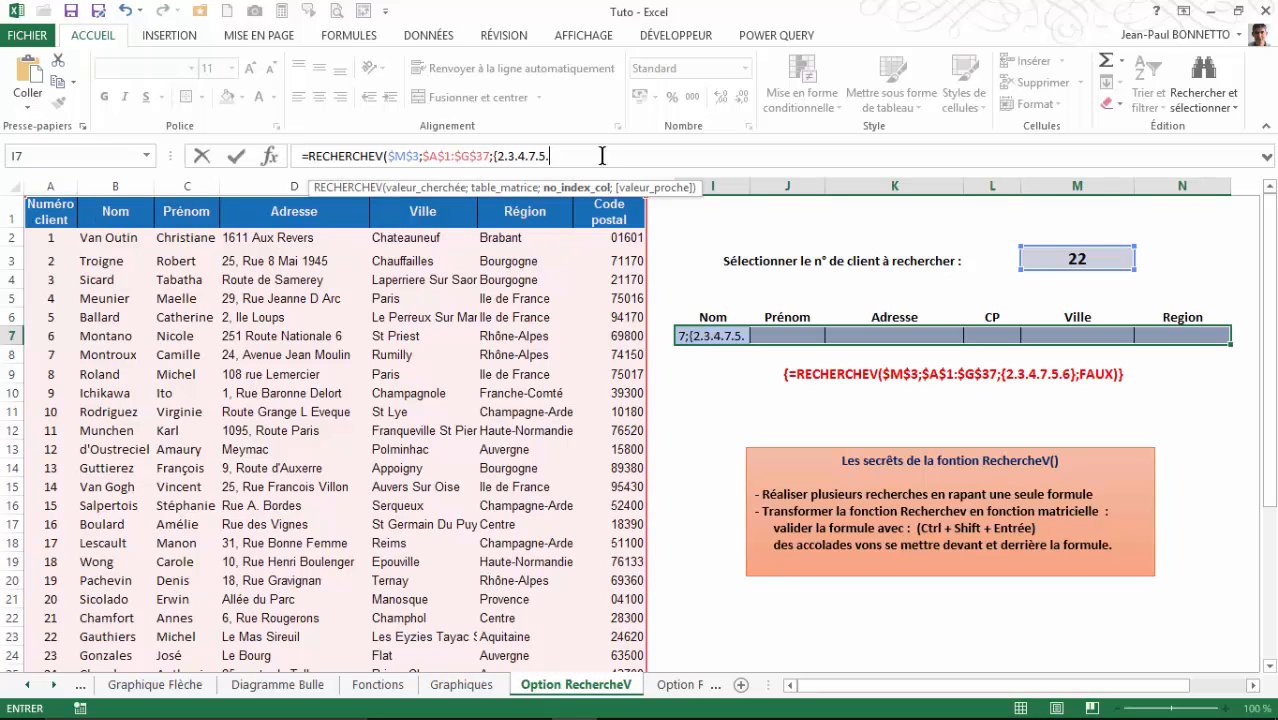
pyautogui.write('6')
pyautogui.write('};')
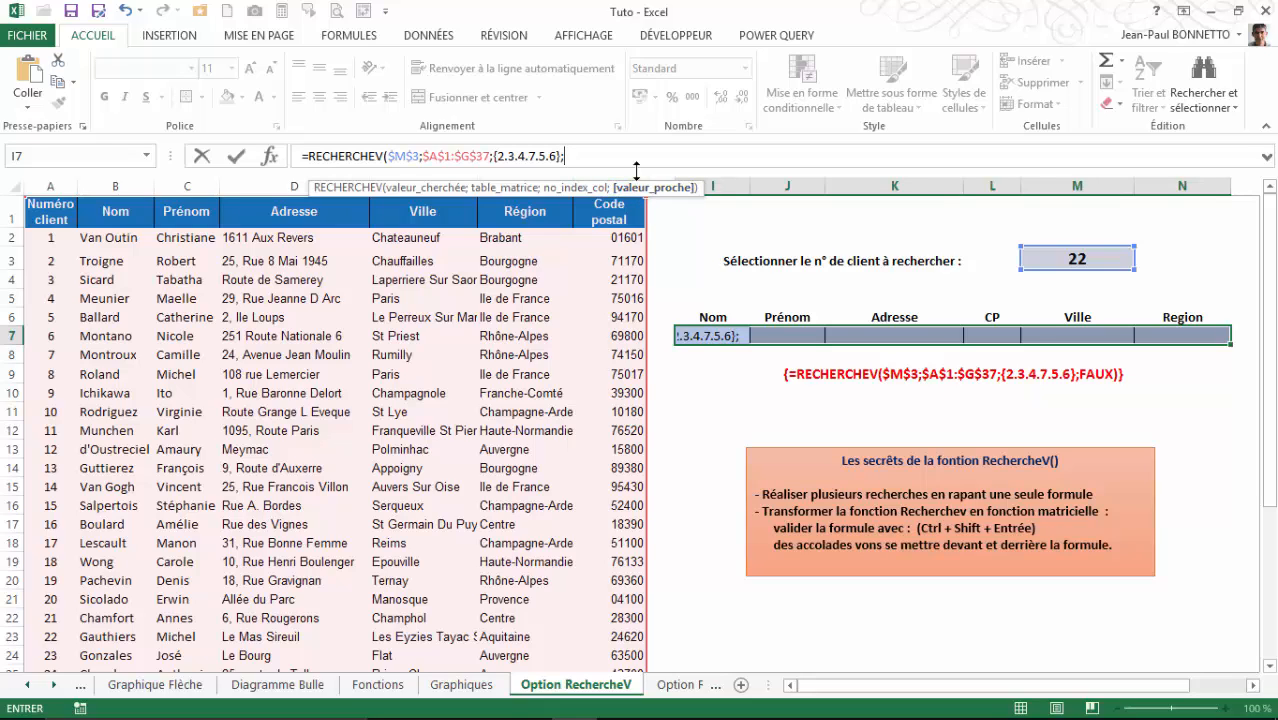
pyautogui.write('faux')
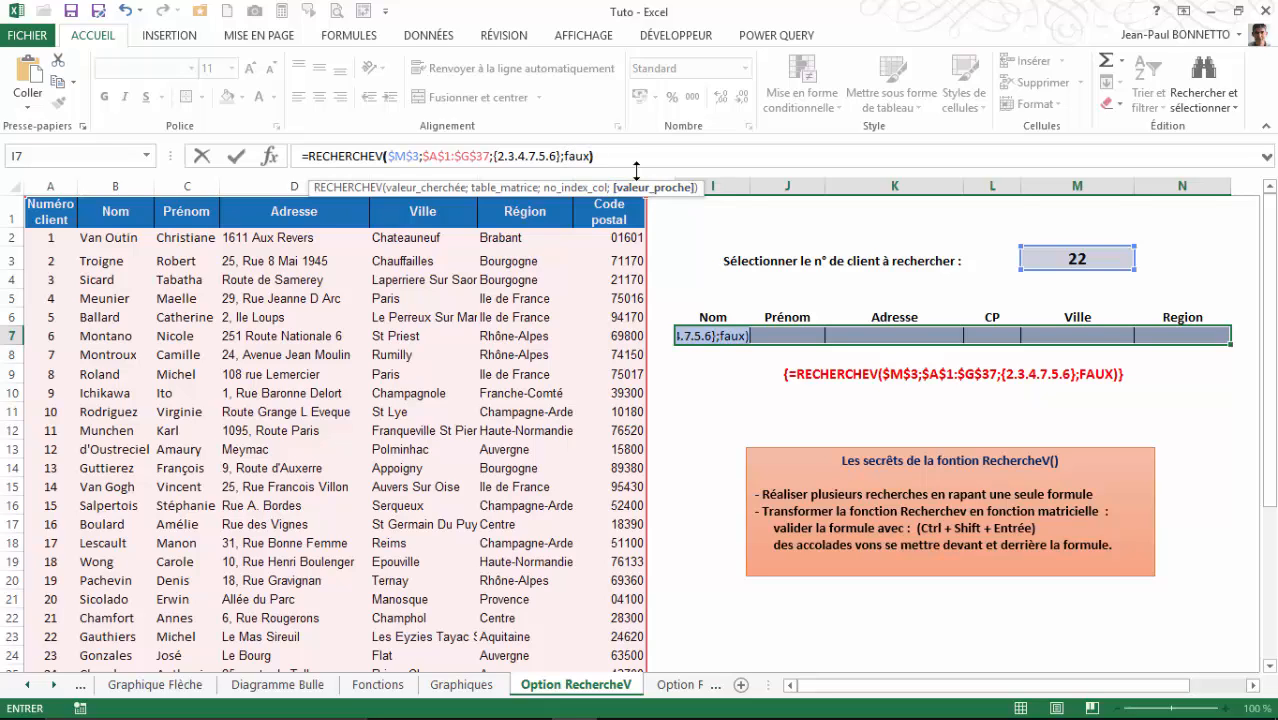
pyautogui.write(')')
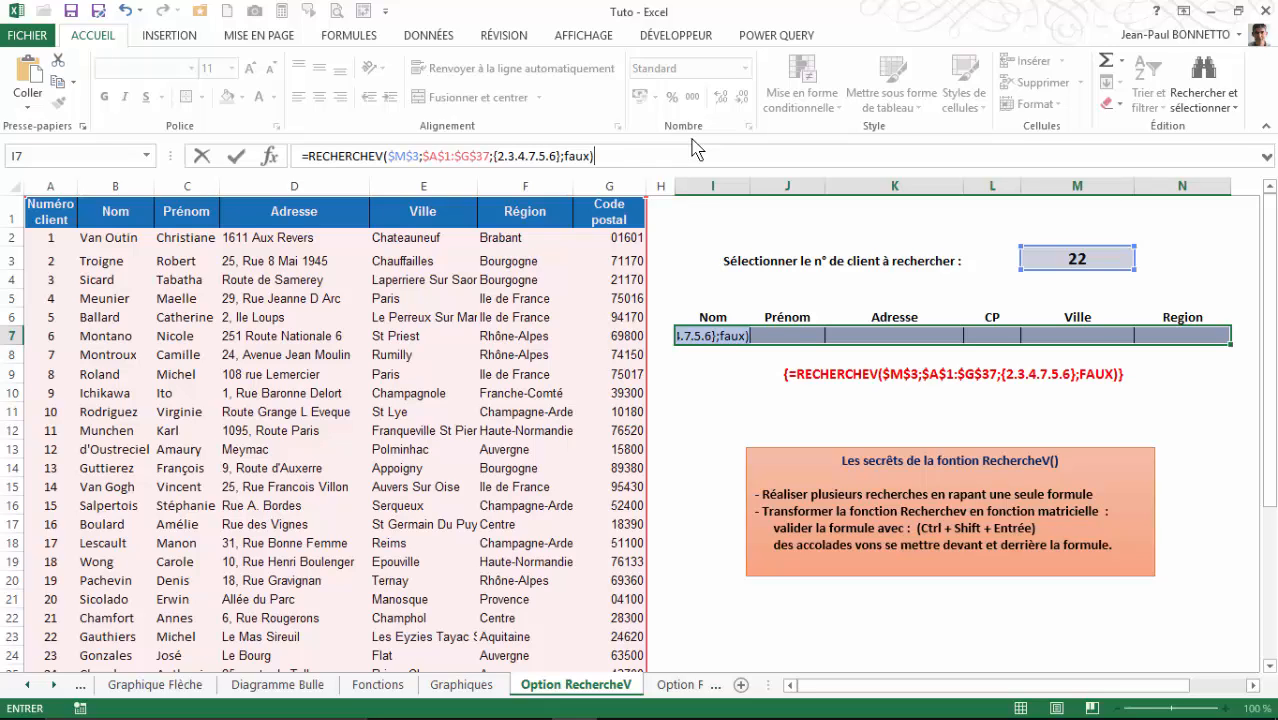
pyautogui.hotkey('ctrl', 'shift', 'Return')
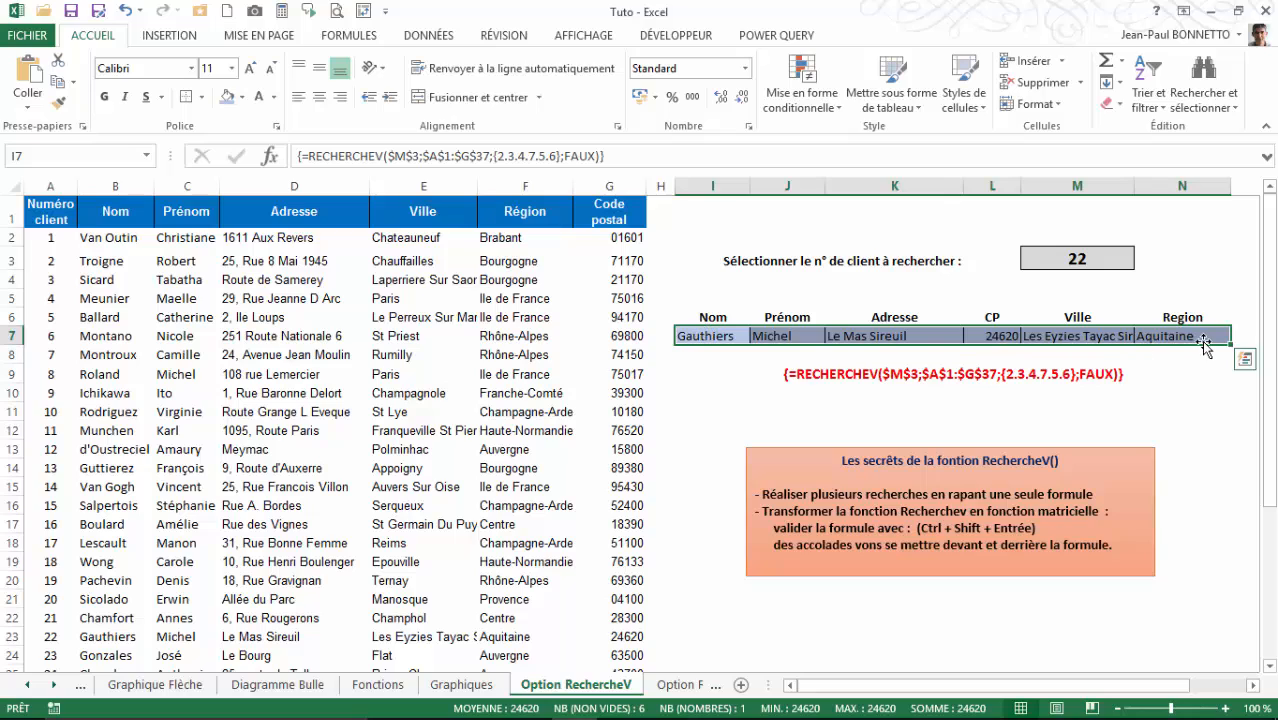
# Check the client details returned in I7:N7 against the source record in B23:G23.
pyautogui.click(708, 337)
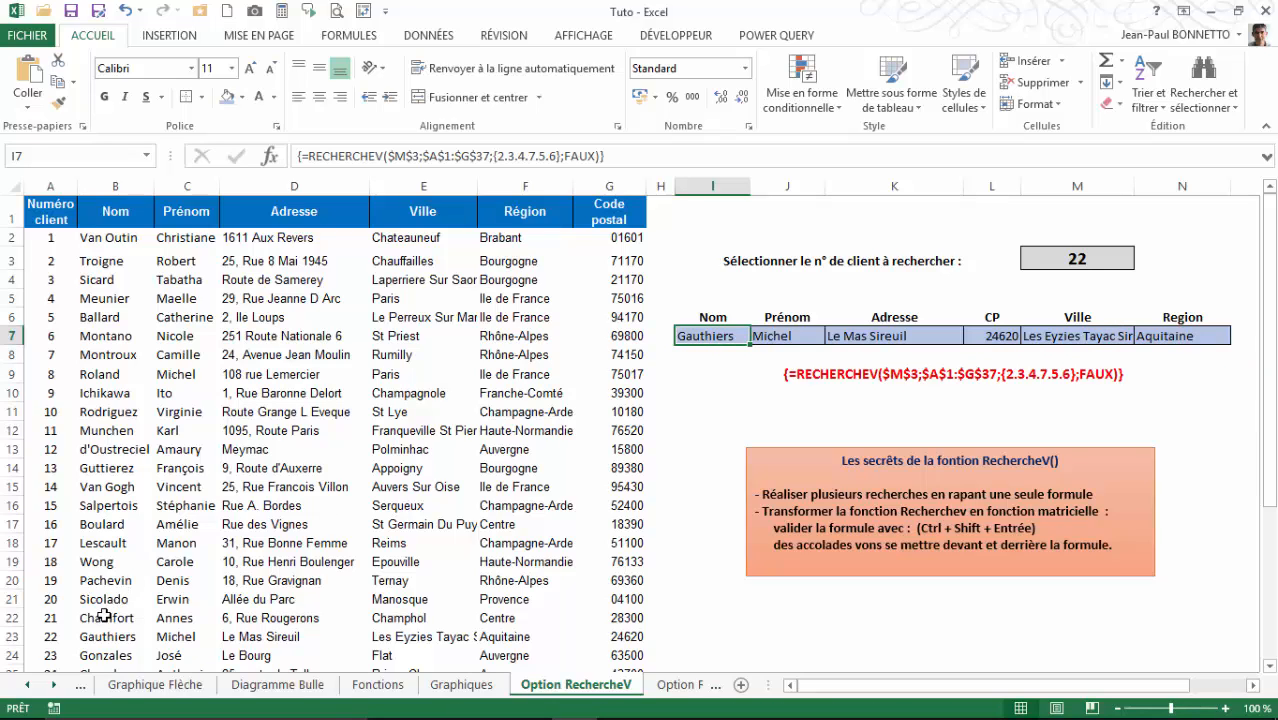
pyautogui.moveTo(85, 637); pyautogui.dragTo(612, 640)
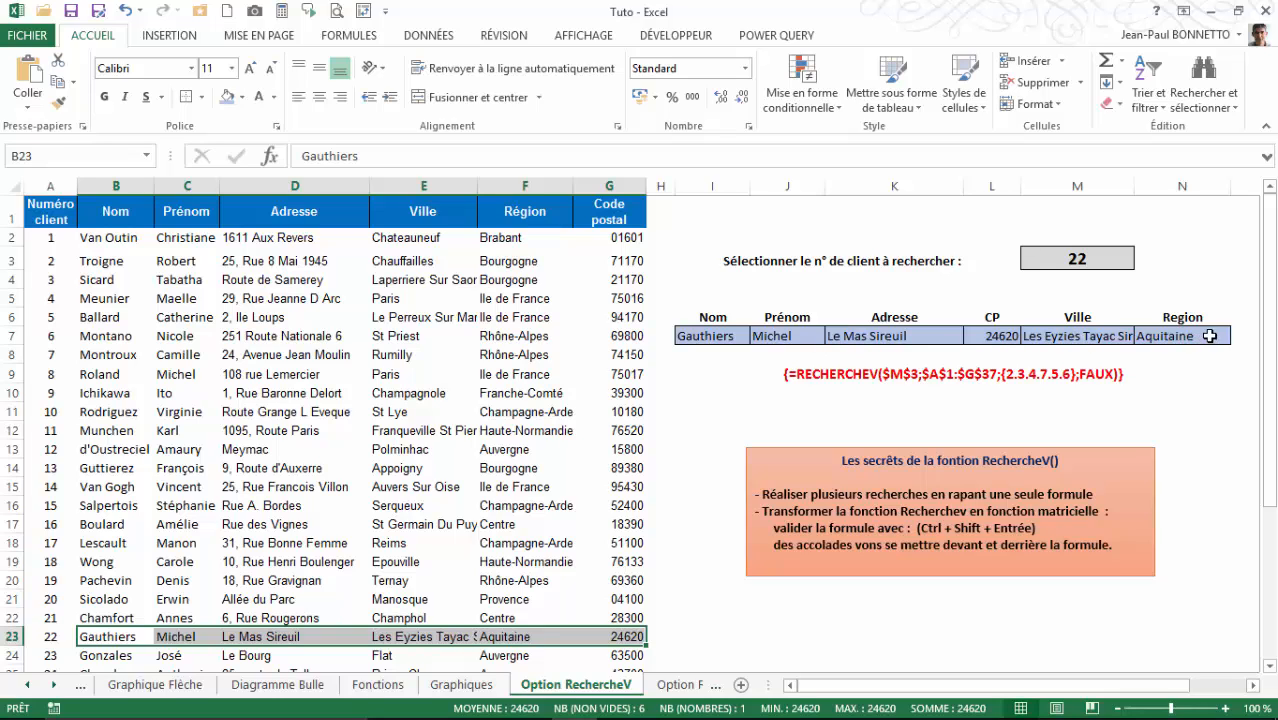
# Set M3 to the client number of the record in row 16 and check the returned details against B16:G16.
pyautogui.click(1075, 257)
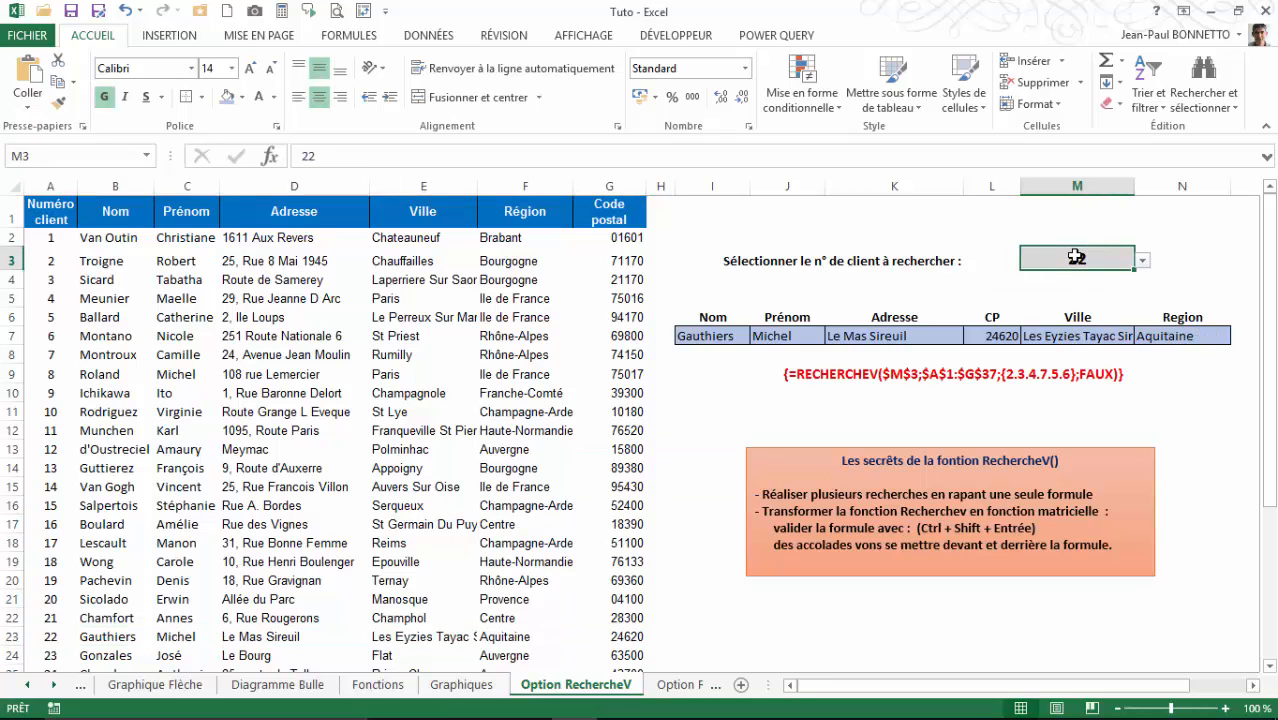
pyautogui.write('15')
pyautogui.press('Return')
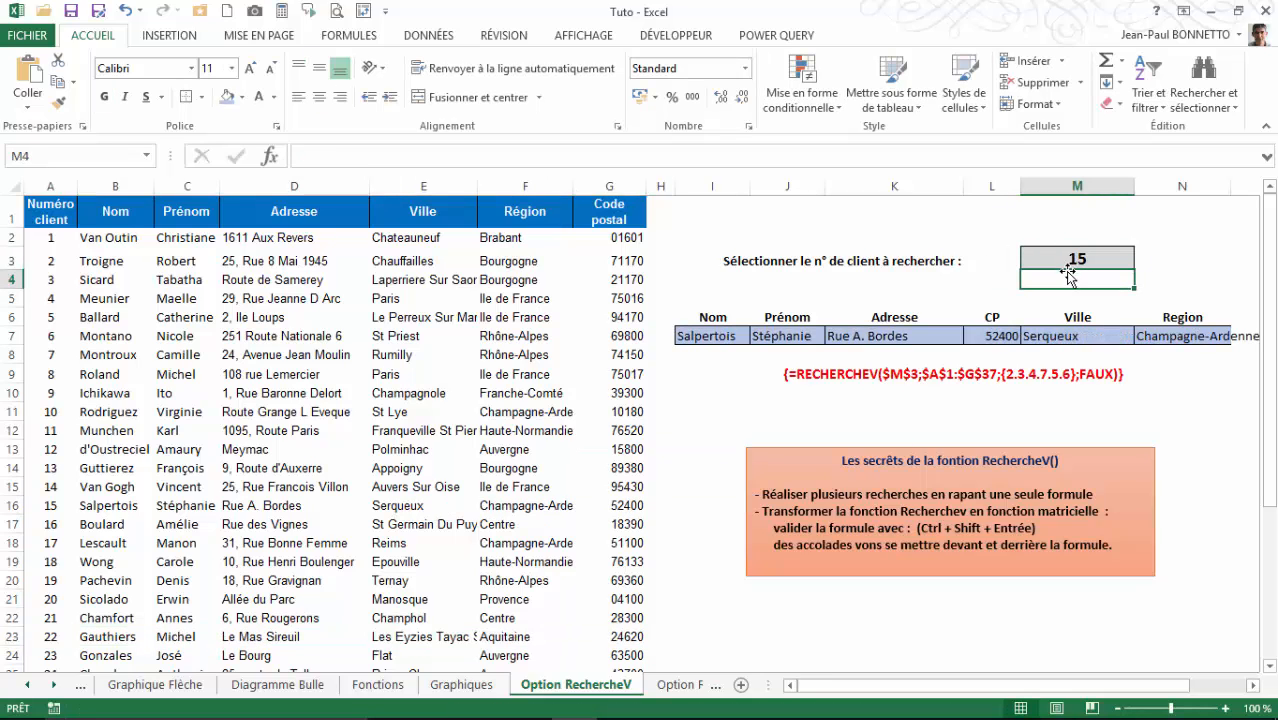
pyautogui.moveTo(100, 505); pyautogui.dragTo(600, 507)
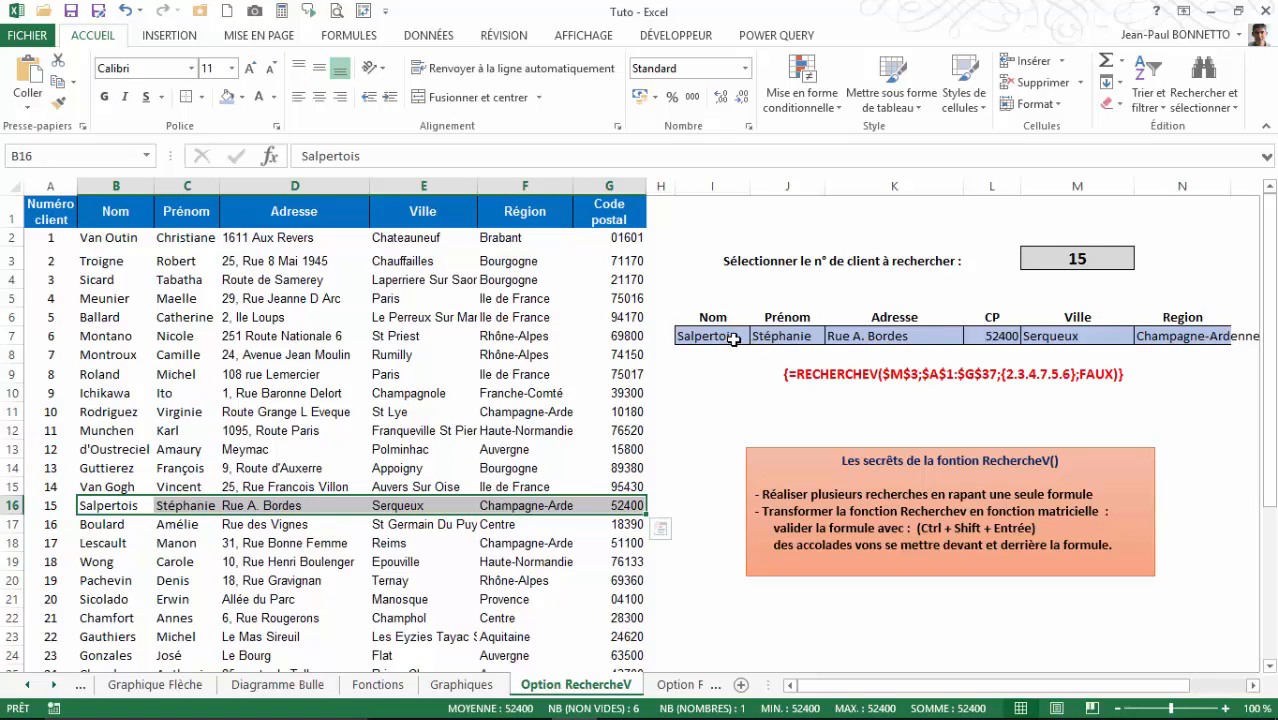
# Pick from M3's list of allowed values the client number of the record in row 19, followed by that of row 7.
pyautogui.click(1058, 258)
pyautogui.click(1141, 260)
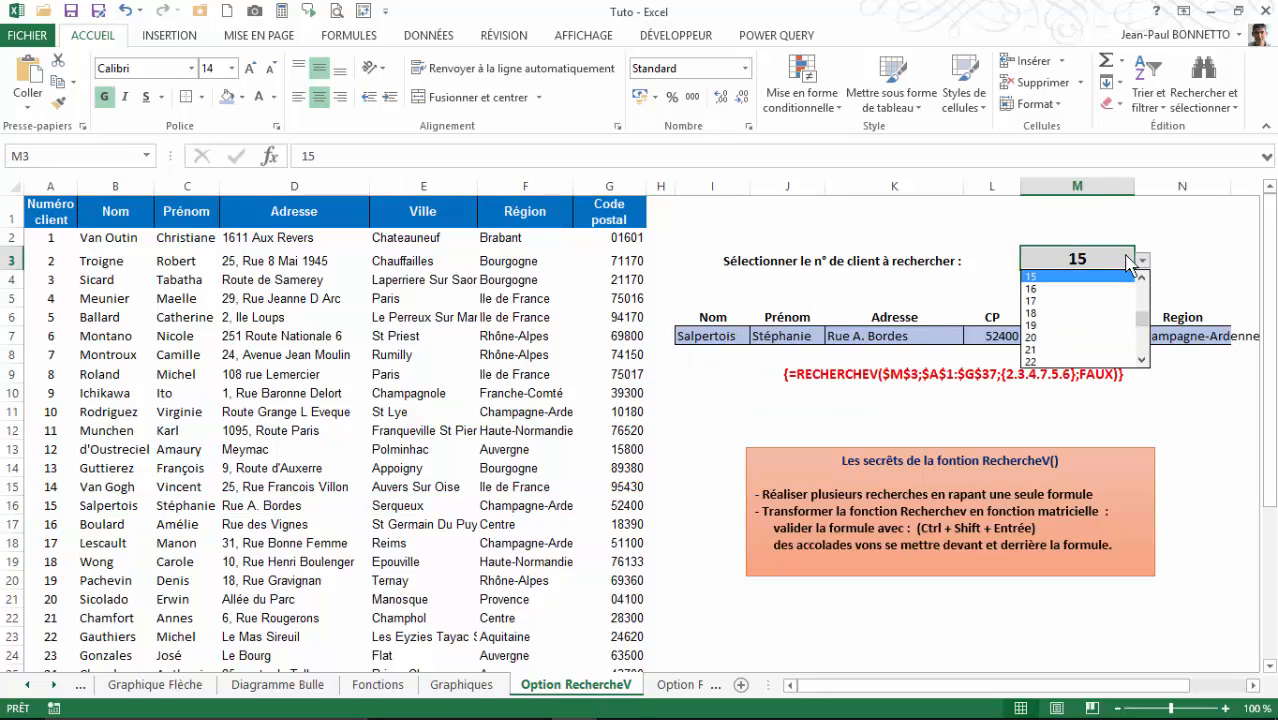
pyautogui.click(1028, 312)
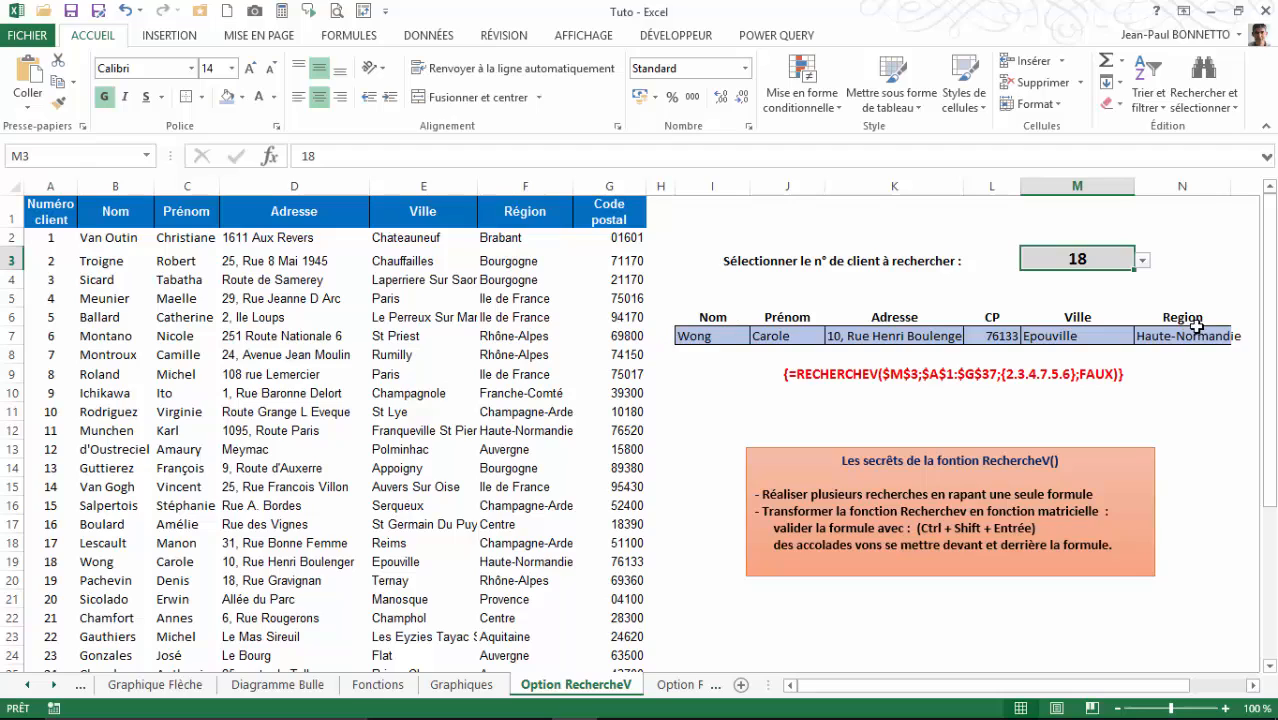
pyautogui.click(1141, 260)
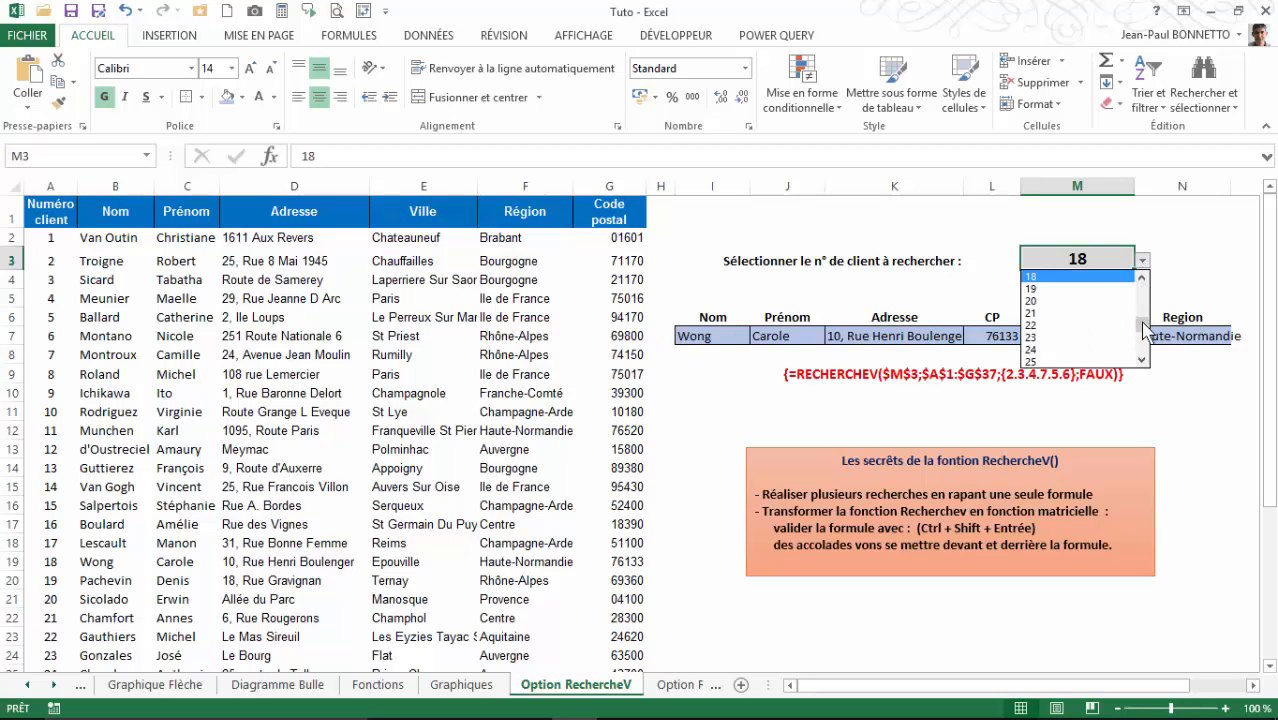
pyautogui.moveTo(1143, 327); pyautogui.dragTo(1142, 293)
pyautogui.click(1041, 301)
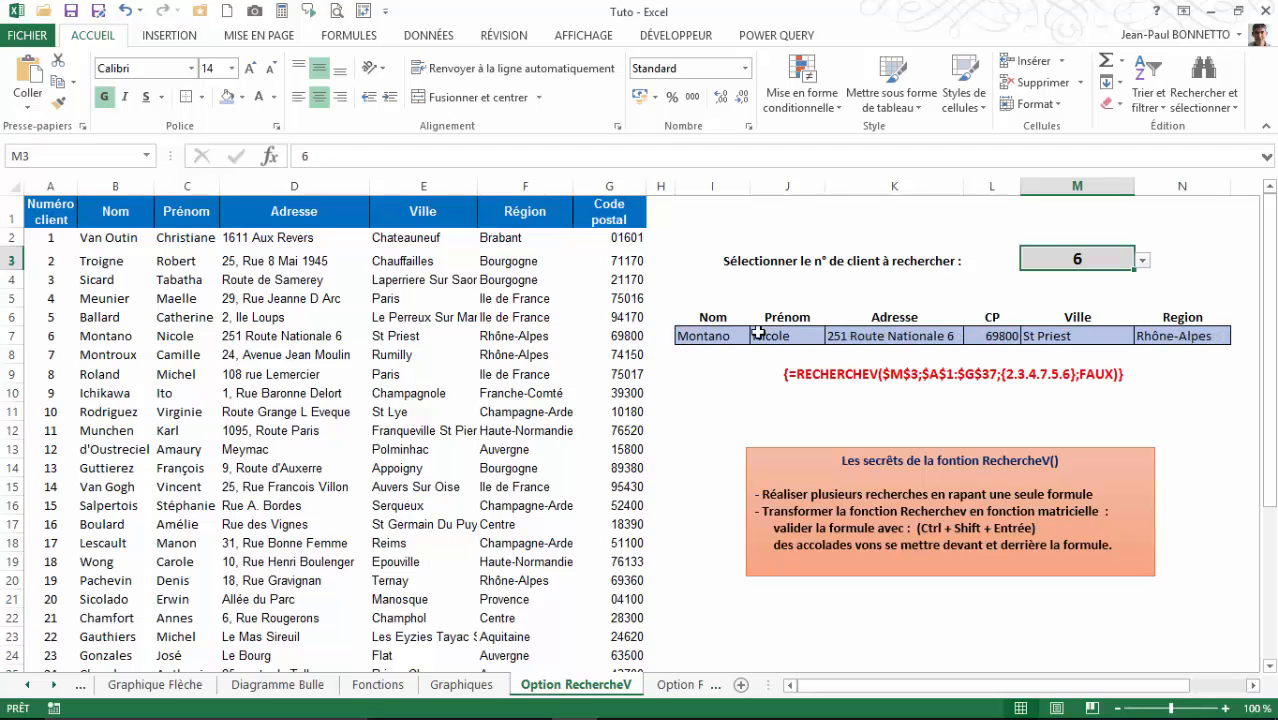